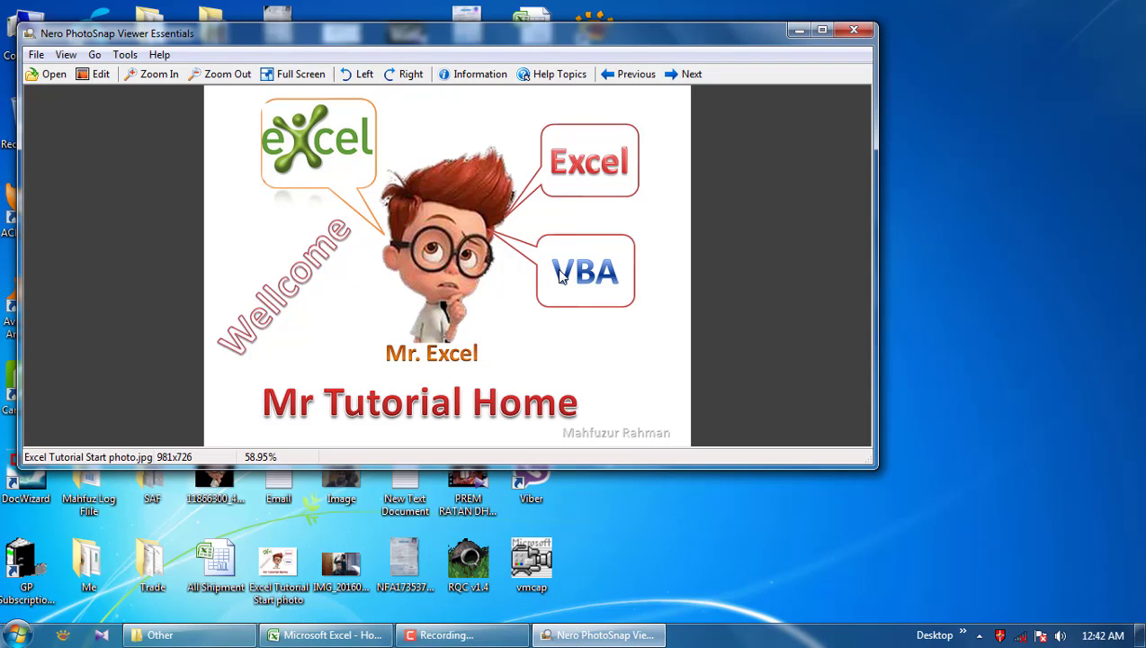
Switch from the PhotoSnap viewer to the Excel workbook with the employee table
{"action": "left_click", "coordinate": [315, 637]}
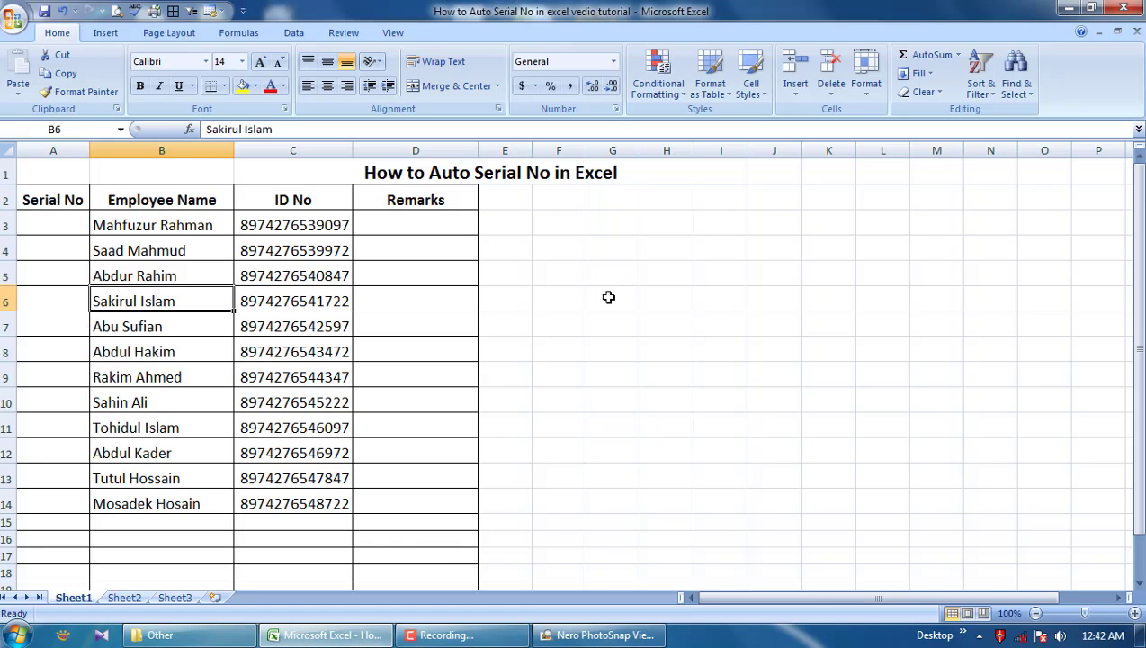
{"action": "left_click", "coordinate": [457, 180]}
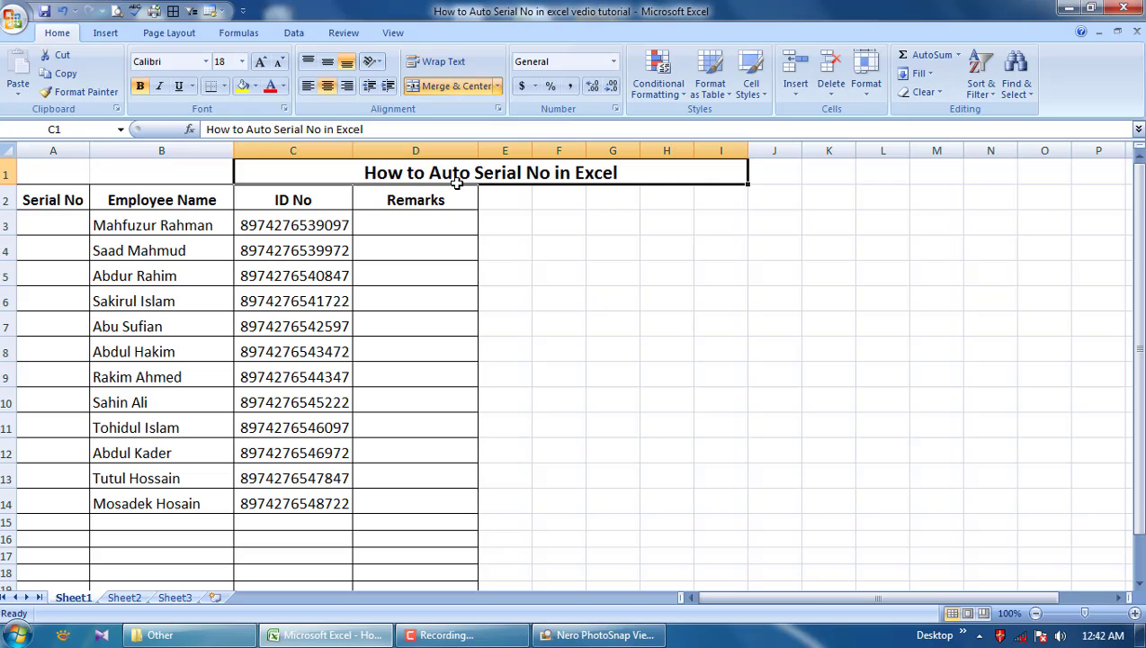
{"action": "mouse_move", "coordinate": [72, 200]}
{"action": "left_mouse_down"}
{"action": "mouse_move", "coordinate": [70, 366]}
{"action": "mouse_move", "coordinate": [40, 563]}
{"action": "mouse_move", "coordinate": [51, 327]}
{"action": "mouse_move", "coordinate": [72, 218]}
{"action": "left_mouse_up"}
{"action": "left_click", "coordinate": [76, 222]}
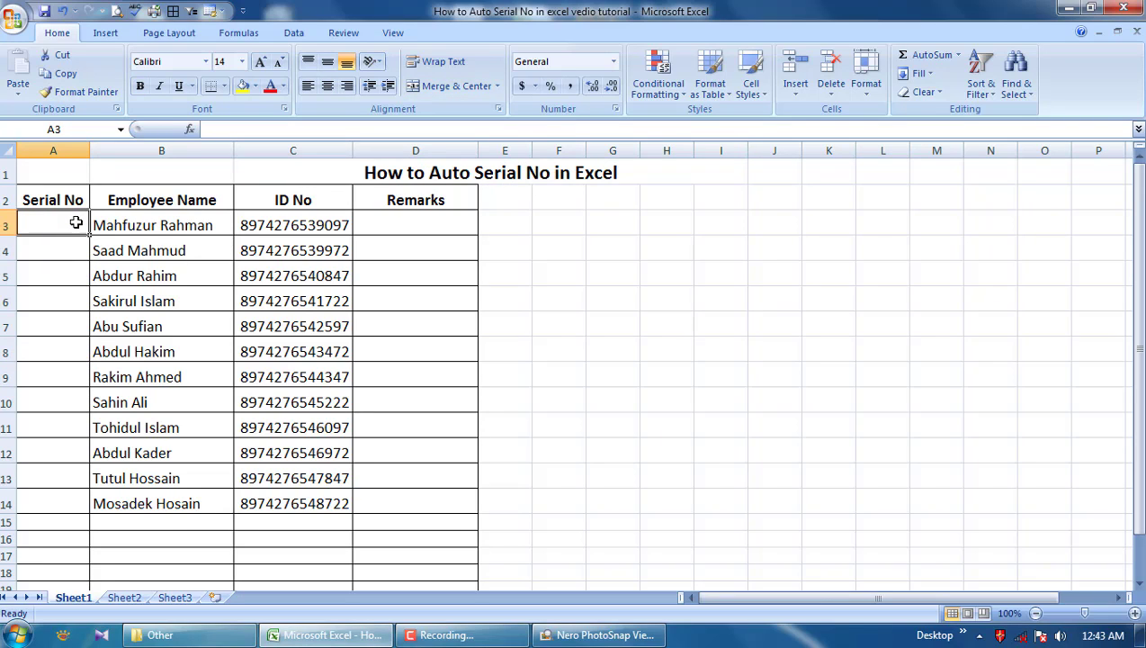
{"action": "type", "text": "1"}
{"action": "key", "text": "Return"}
{"action": "type", "text": "2"}
{"action": "key", "text": "Return"}
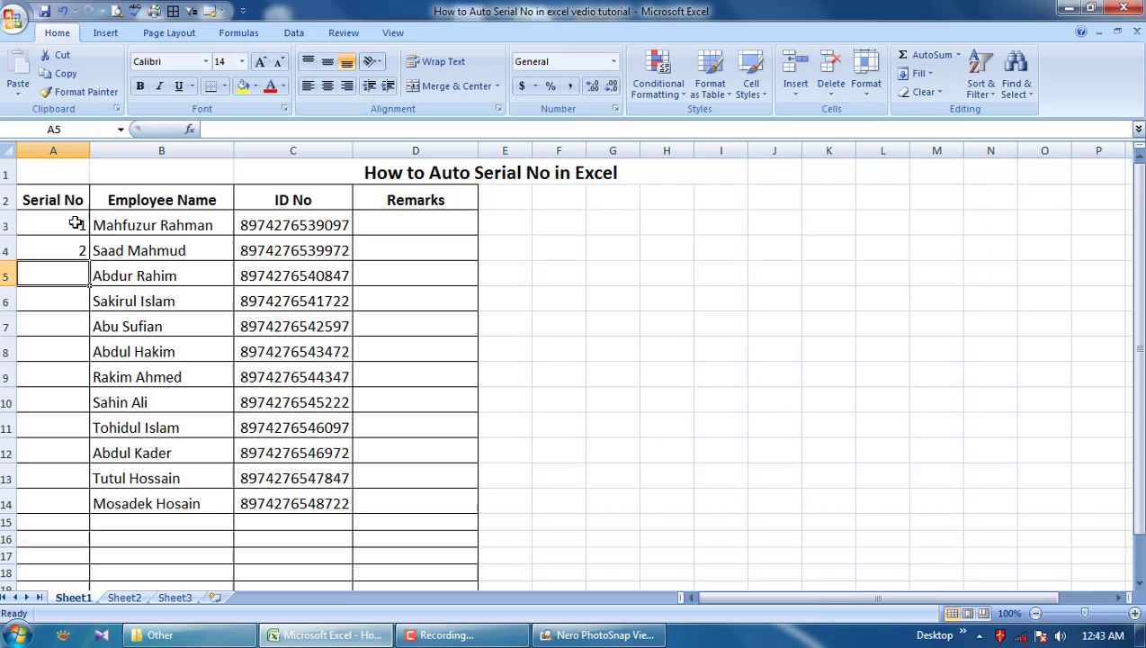
{"action": "left_click_drag", "start_coordinate": [75, 222], "coordinate": [83, 583]}
{"action": "left_click", "coordinate": [48, 393]}
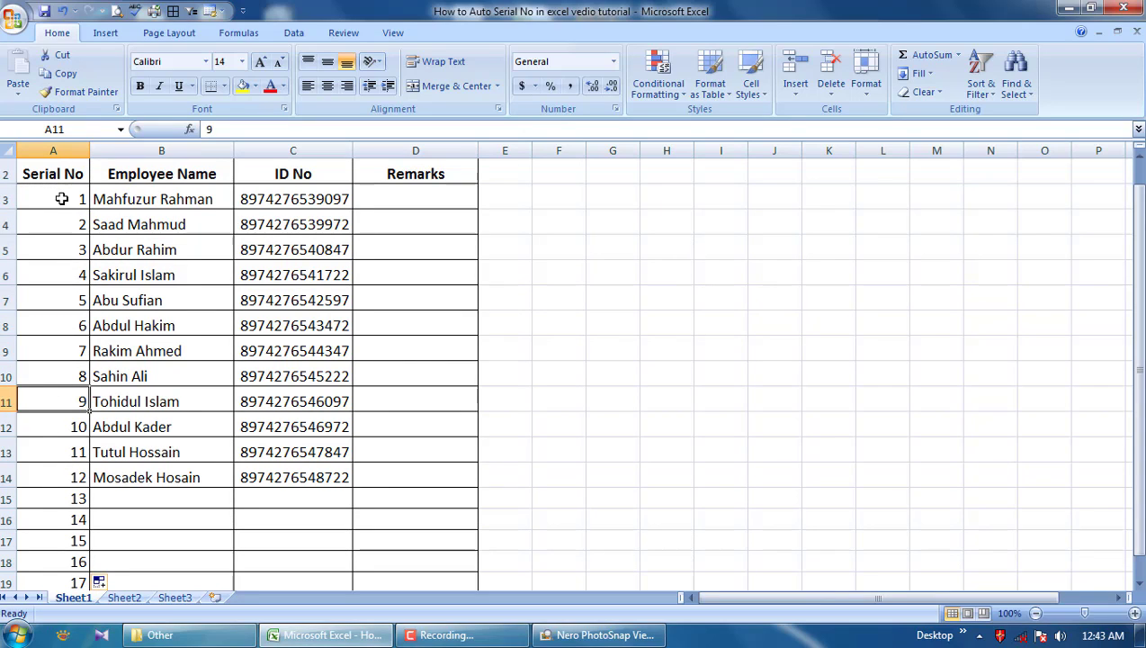
{"action": "left_click_drag", "start_coordinate": [63, 195], "coordinate": [48, 408]}
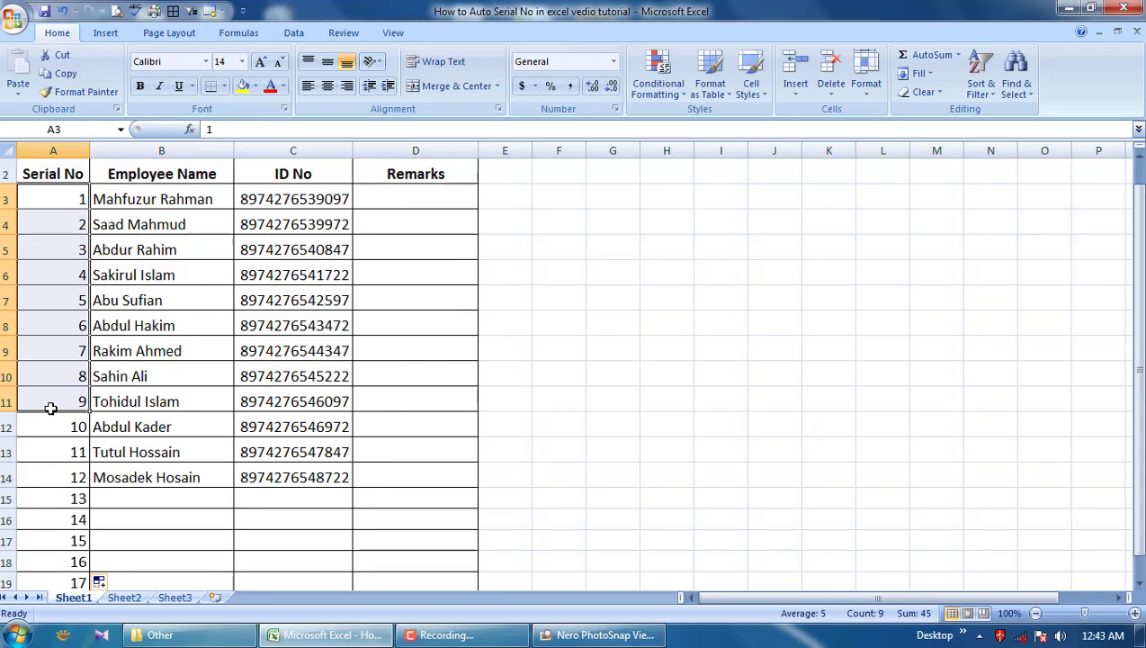
{"action": "key", "text": "ctrl+shift+Down"}
{"action": "key", "text": "Delete"}
{"action": "key", "text": "Up"}
{"action": "key", "text": "Down"}
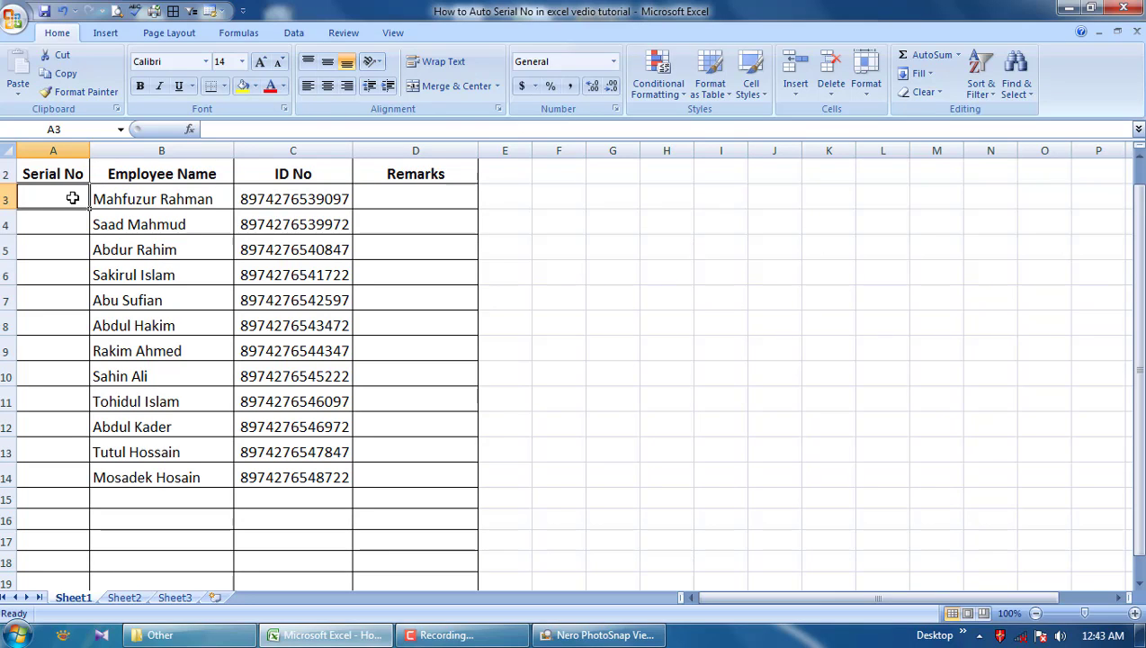
In A3, begin the formula =MAX(SUBTOTAL(3,B3:B3 so it counts name cell B3
{"action": "left_click_drag", "start_coordinate": [72, 199], "coordinate": [57, 505]}
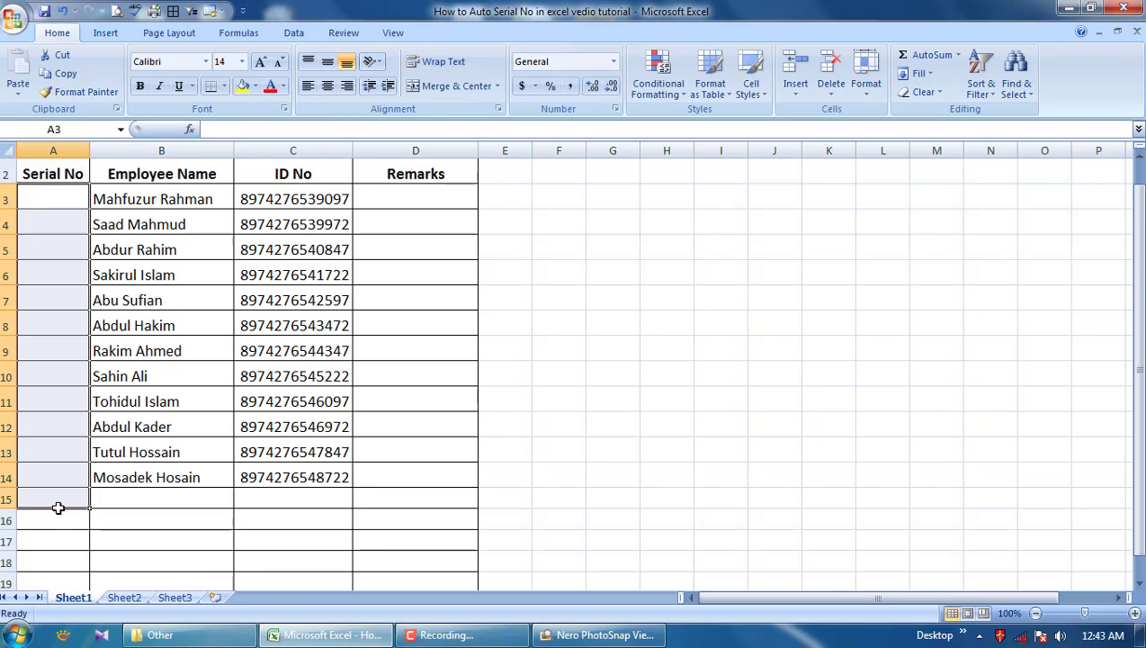
{"action": "left_click", "coordinate": [62, 431]}
{"action": "left_click", "coordinate": [59, 206]}
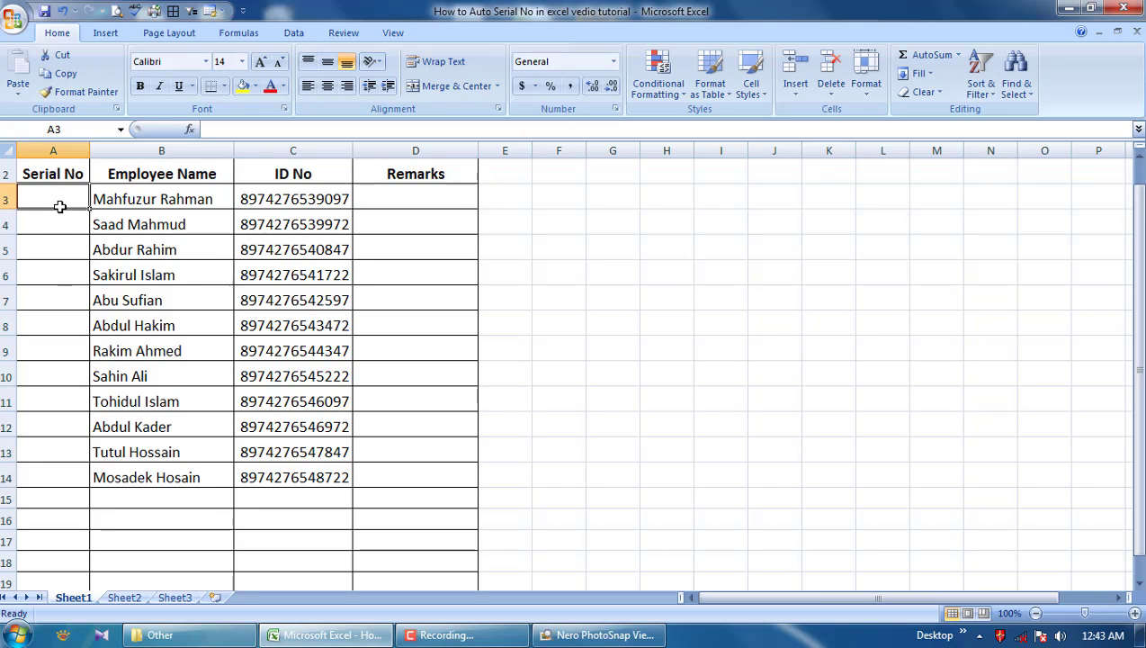
{"action": "type", "text": "="}
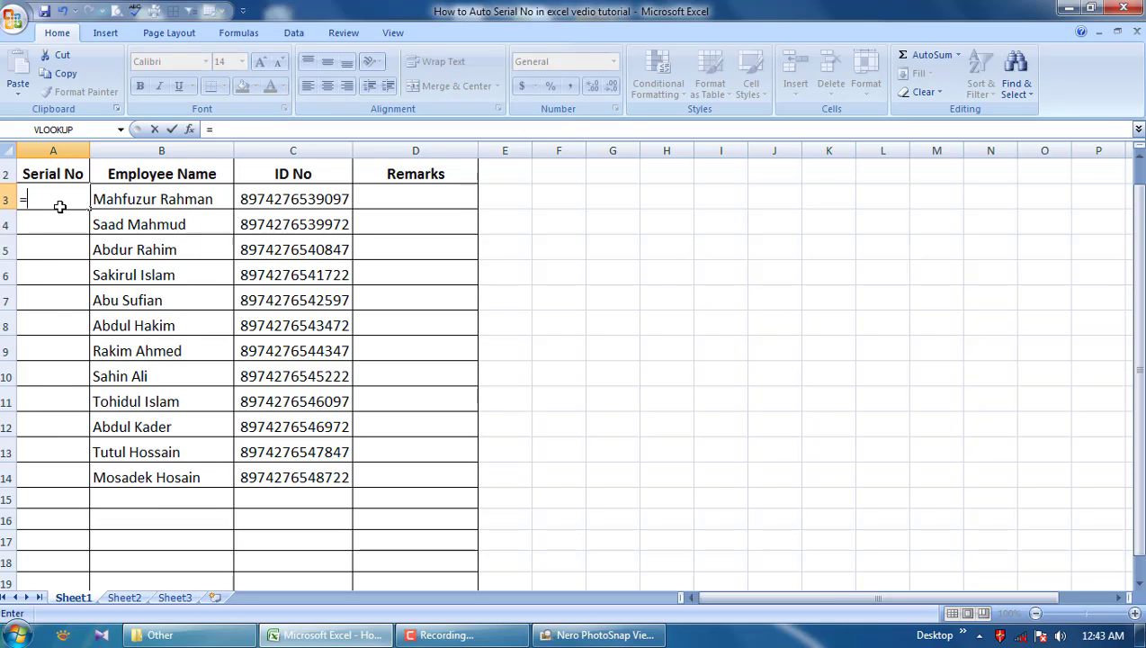
{"action": "type", "text": "max"}
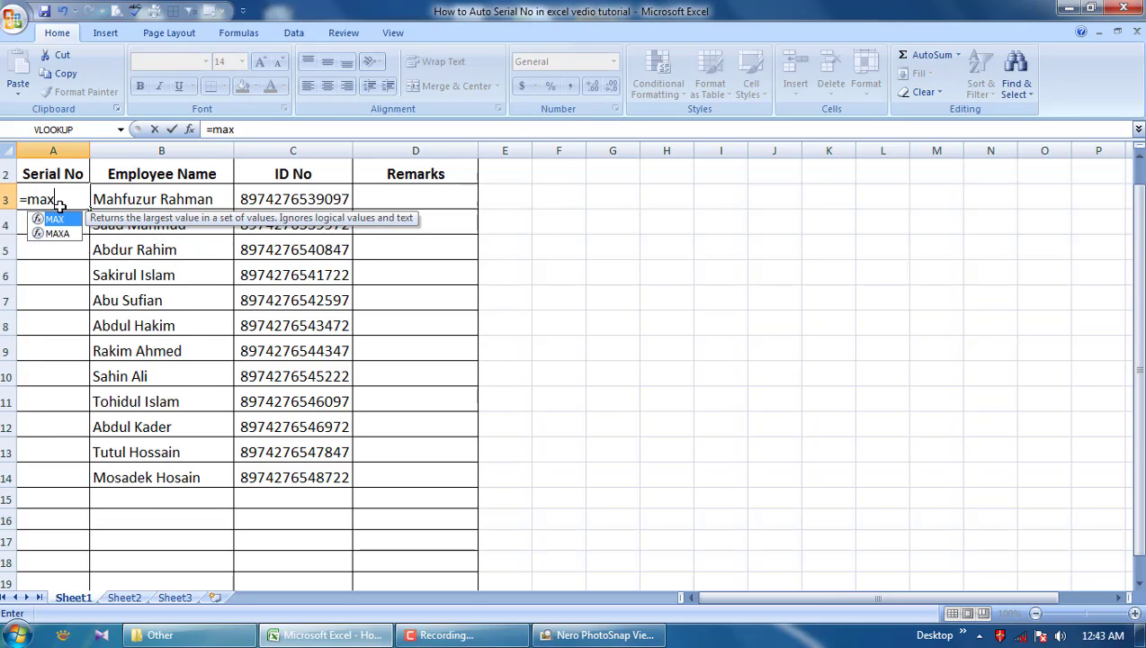
{"action": "key", "text": "Tab"}
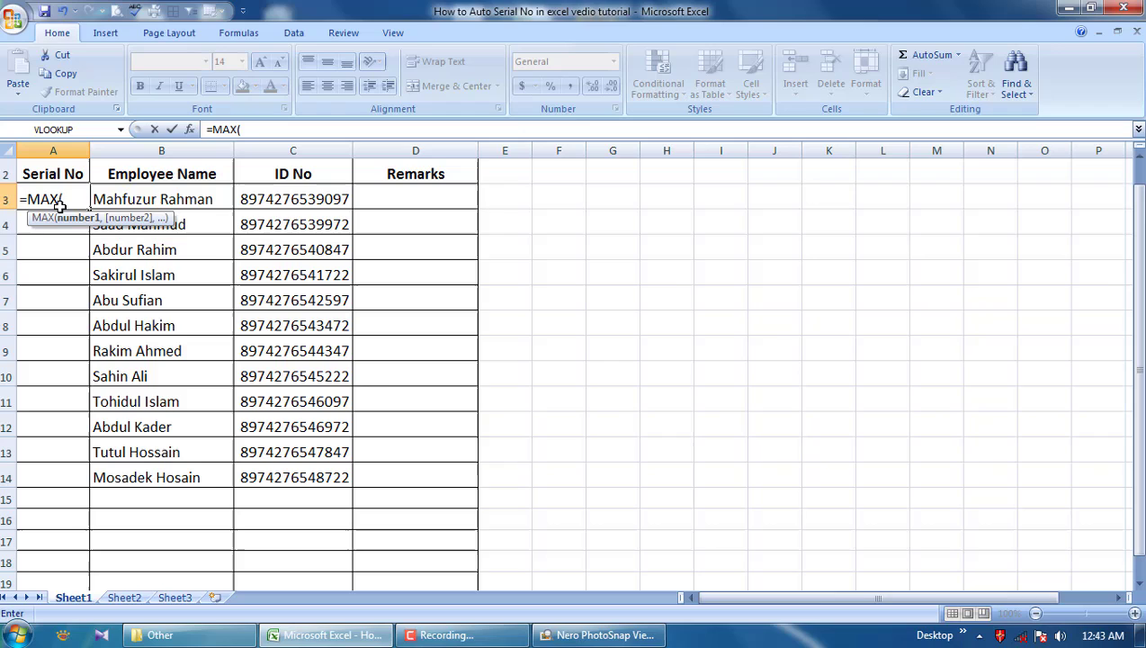
{"action": "type", "text": "subto"}
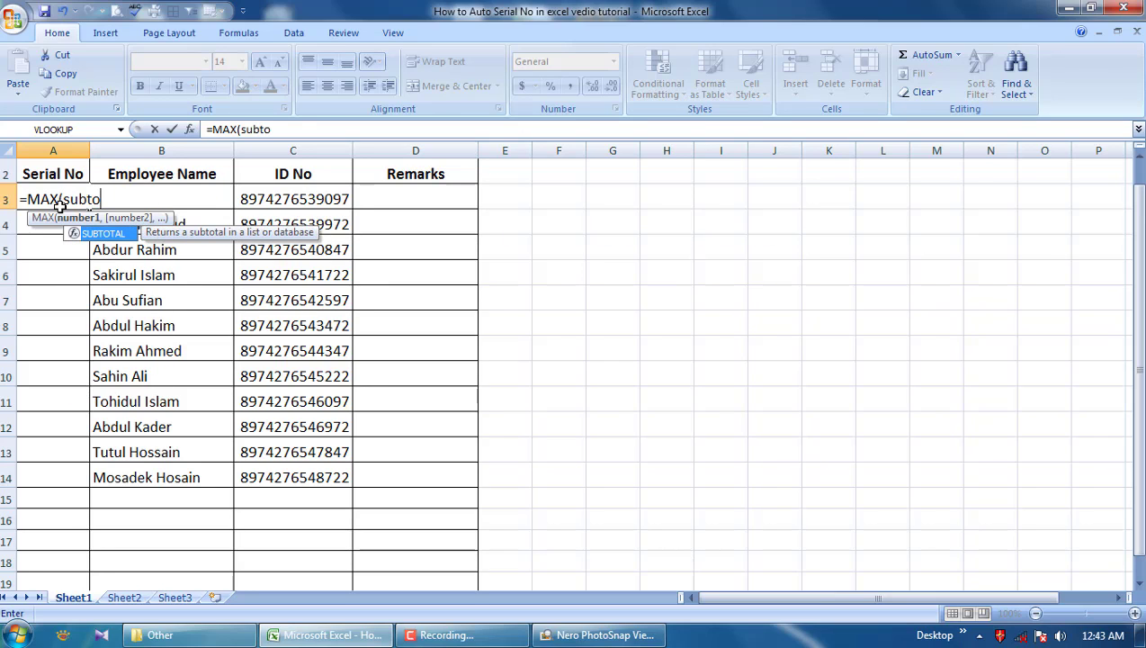
{"action": "key", "text": "Tab"}
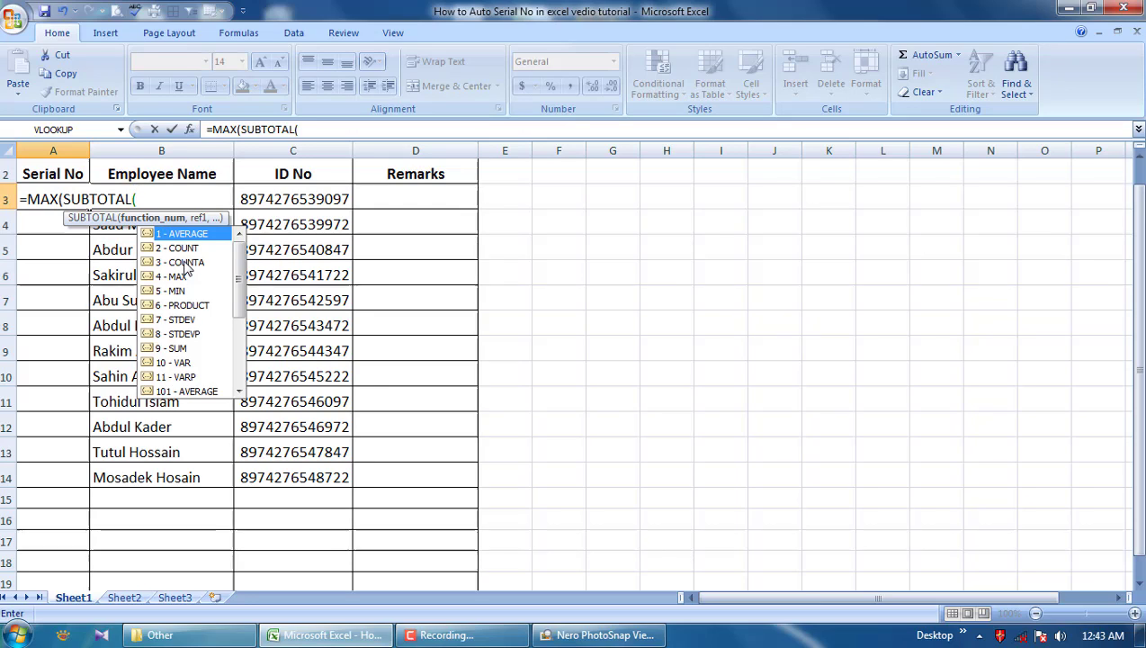
{"action": "type", "text": "3,"}
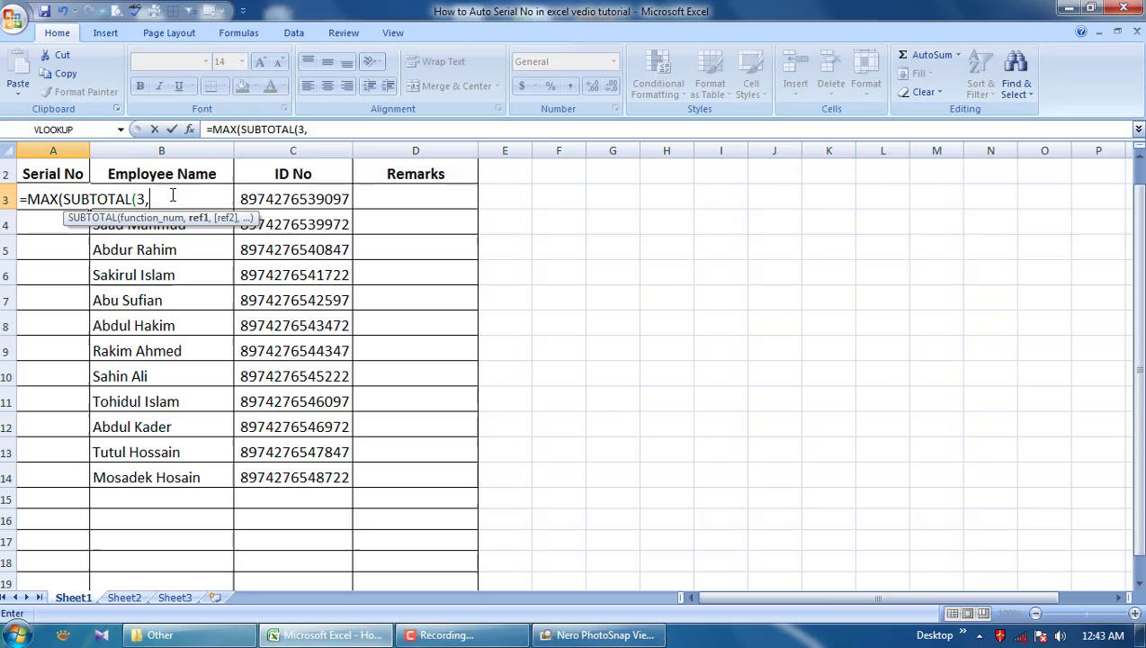
{"action": "key", "text": "Right"}
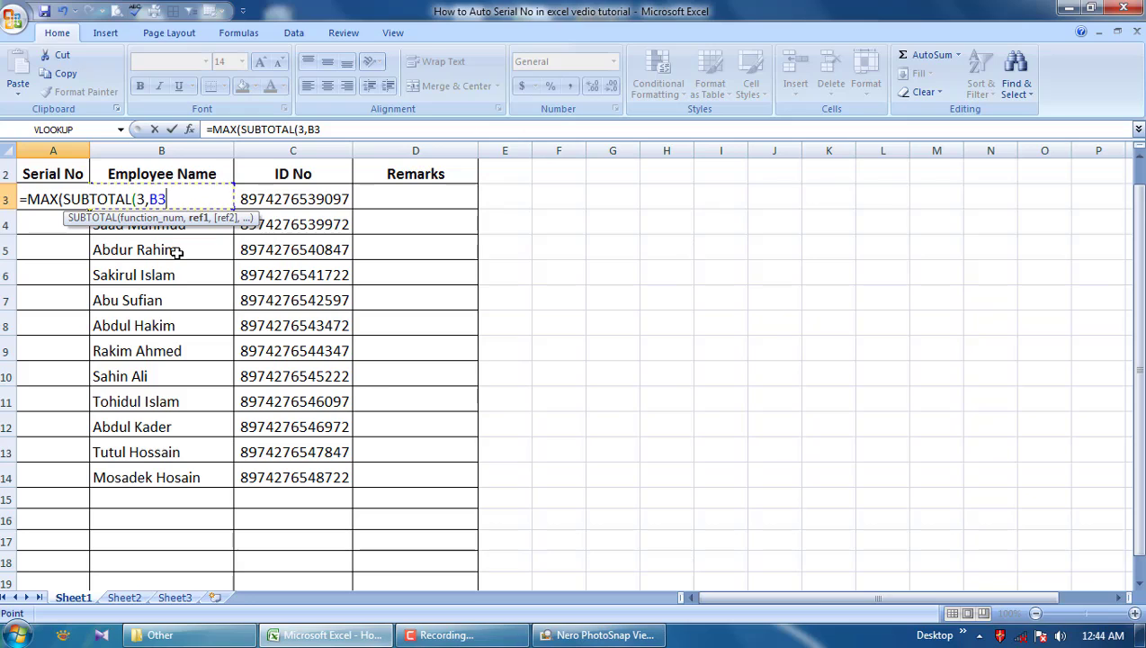
{"action": "key", "text": "F8"}
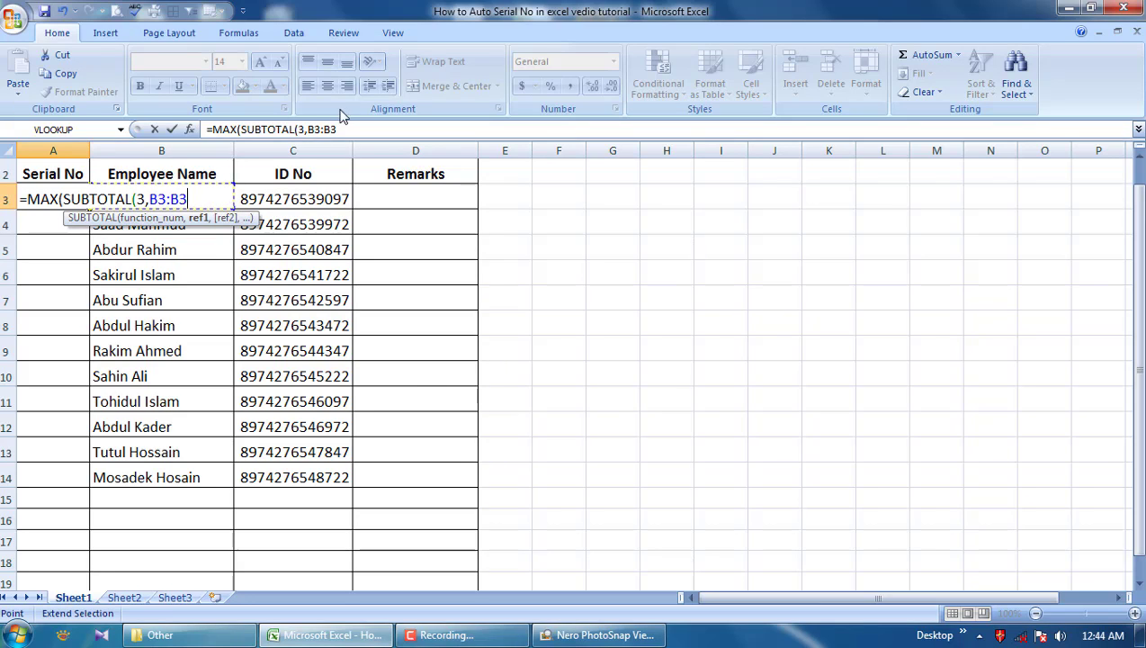
Anchor the range start as $B$3 and enter =MAX(SUBTOTAL(3,$B$3:B3)) in A3
{"action": "left_click_drag", "start_coordinate": [315, 129], "coordinate": [337, 129]}
{"action": "left_click", "coordinate": [314, 129]}
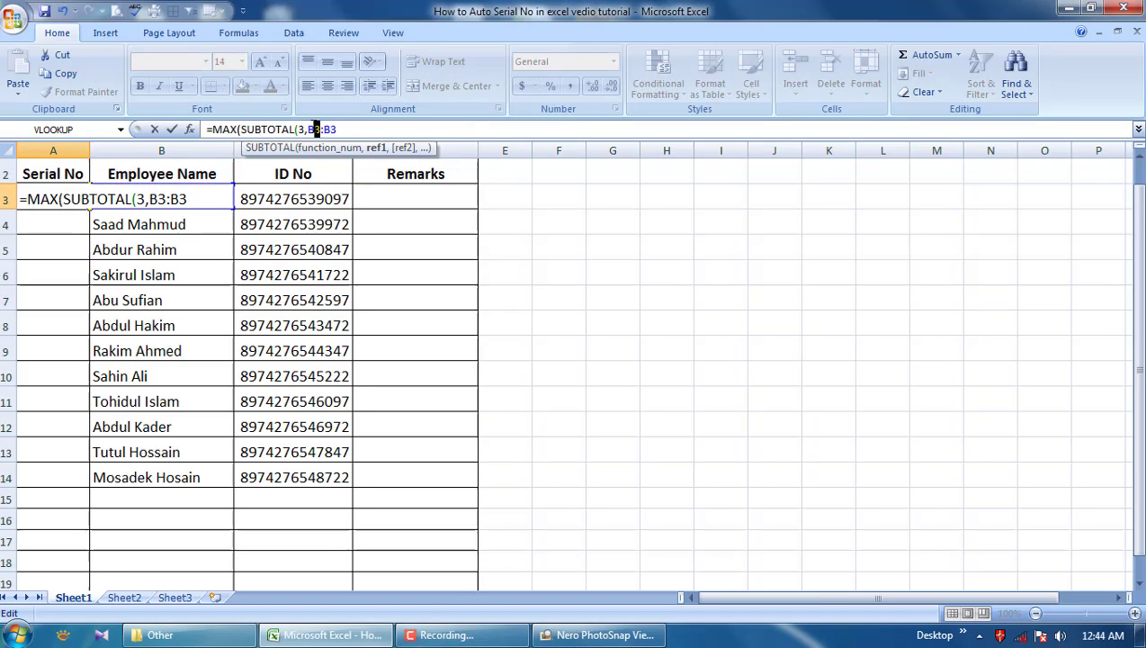
{"action": "double_click", "coordinate": [314, 129]}
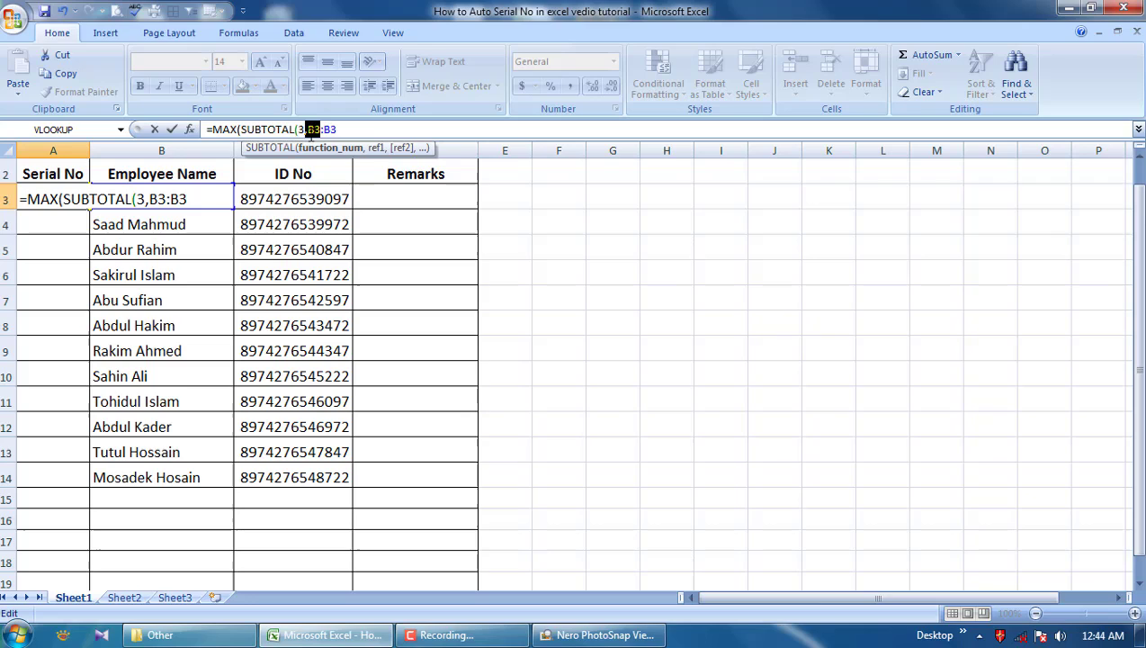
{"action": "left_click", "coordinate": [316, 131]}
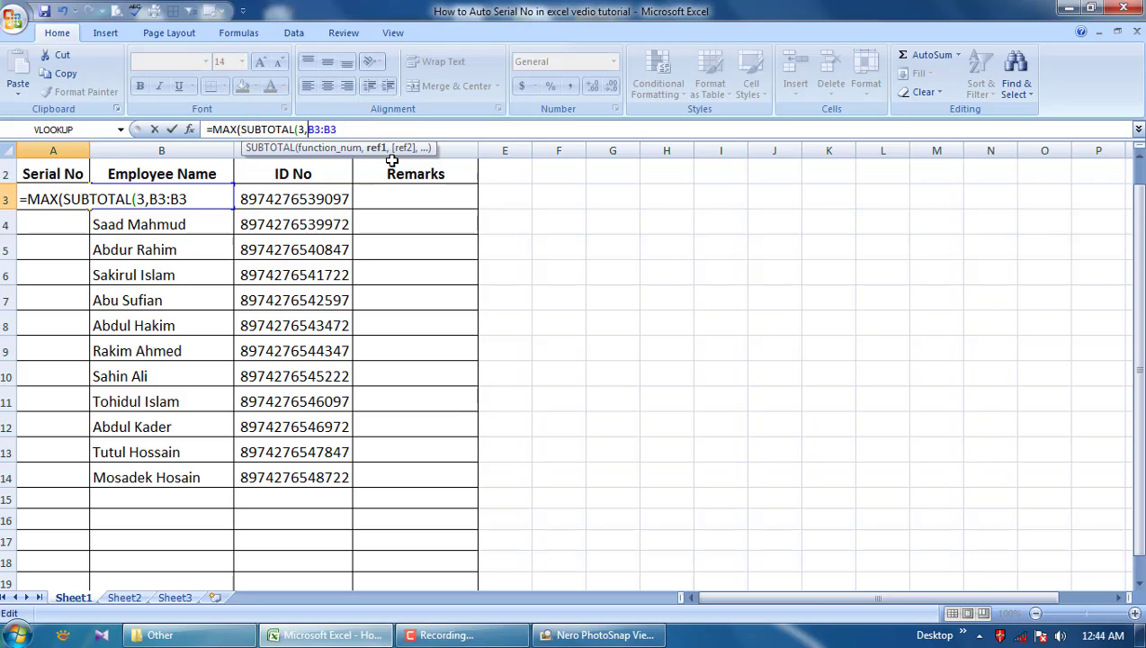
{"action": "key", "text": "F4"}
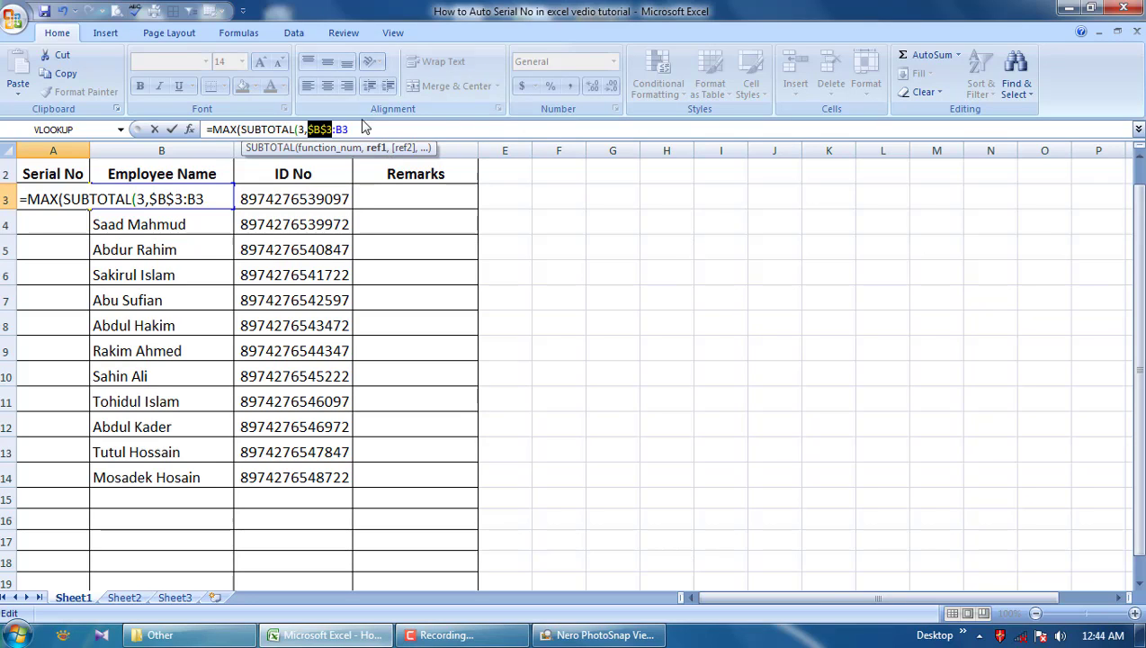
{"action": "left_click", "coordinate": [357, 131]}
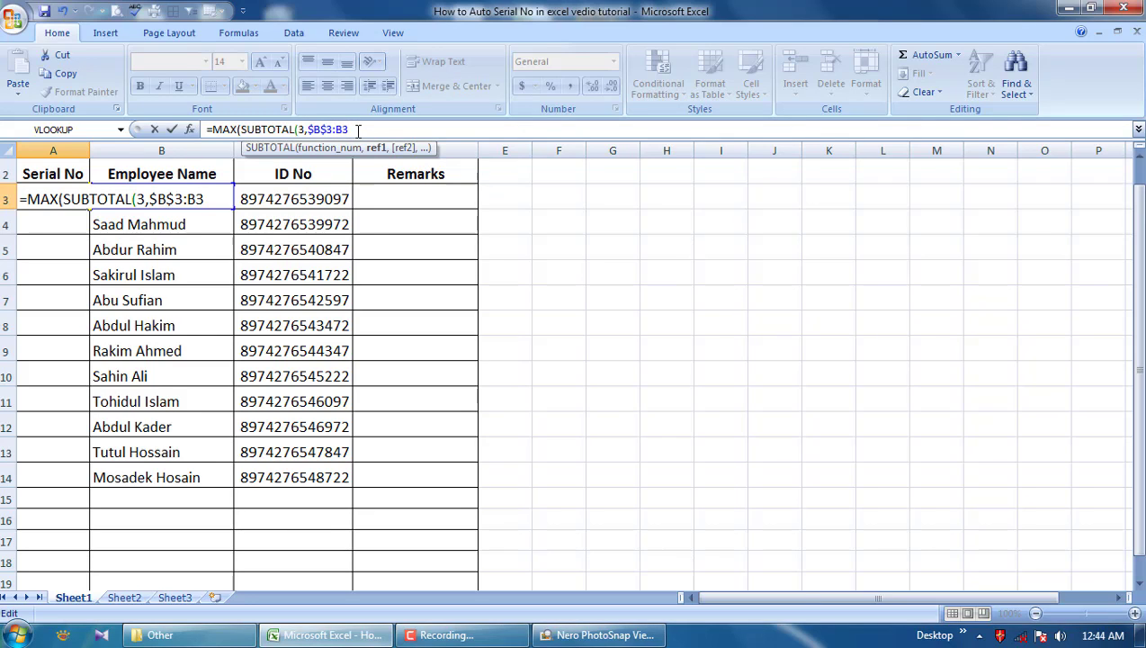
{"action": "type", "text": "))"}
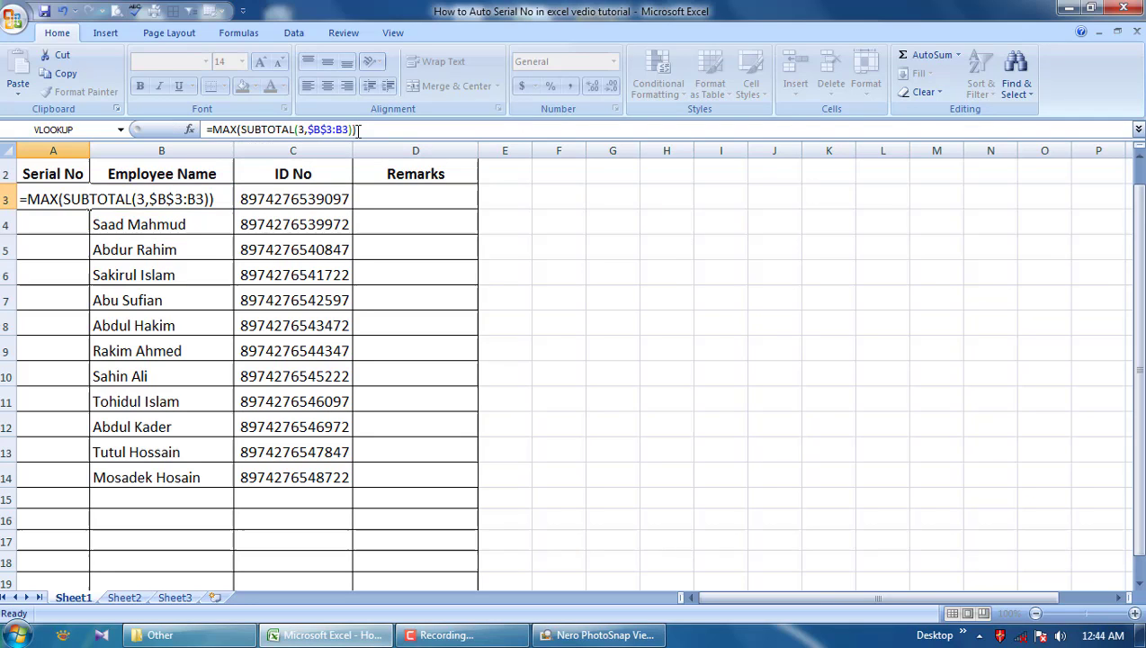
{"action": "key", "text": "Return"}
Drag A3's serial formula down column A and check the resulting numbers, including blank rows
{"action": "left_click", "coordinate": [71, 202]}
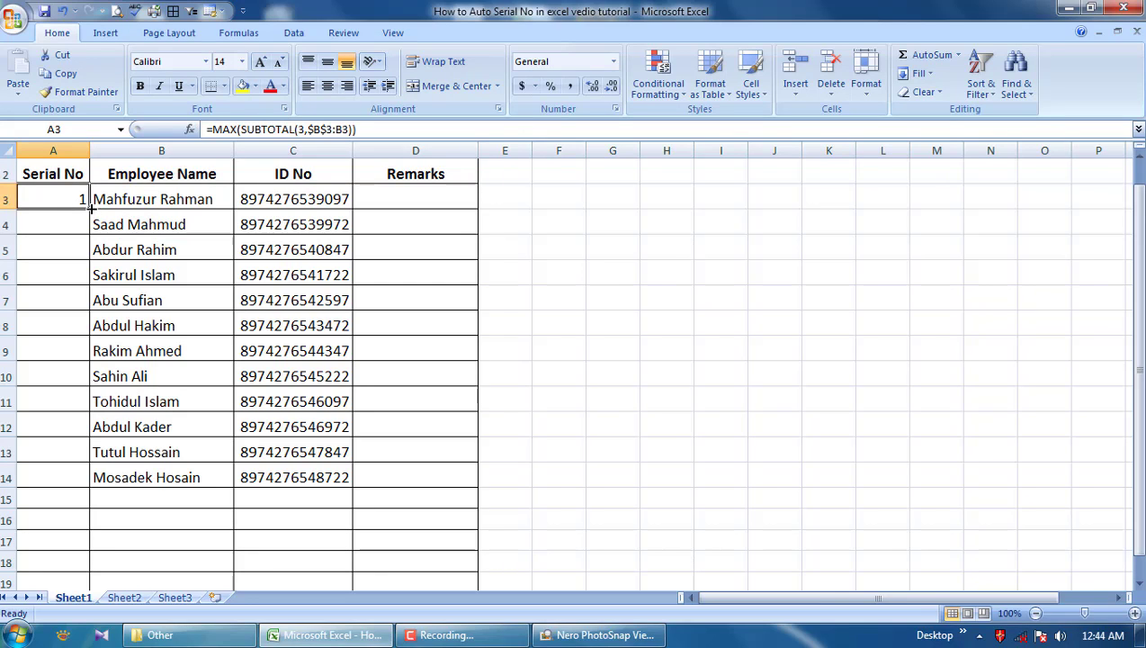
{"action": "left_click_drag", "start_coordinate": [89, 207], "coordinate": [88, 559]}
{"action": "left_click", "coordinate": [47, 437]}
{"action": "key", "text": "Up"}
{"action": "left_click", "coordinate": [84, 288]}
{"action": "scroll", "coordinate": [84, 284], "scroll_direction": "up", "scroll_amount": 2}
{"action": "key", "text": "ctrl+Up"}
{"action": "key", "text": "Down"}
{"action": "key", "text": "Down"}
{"action": "key", "text": "Down"}
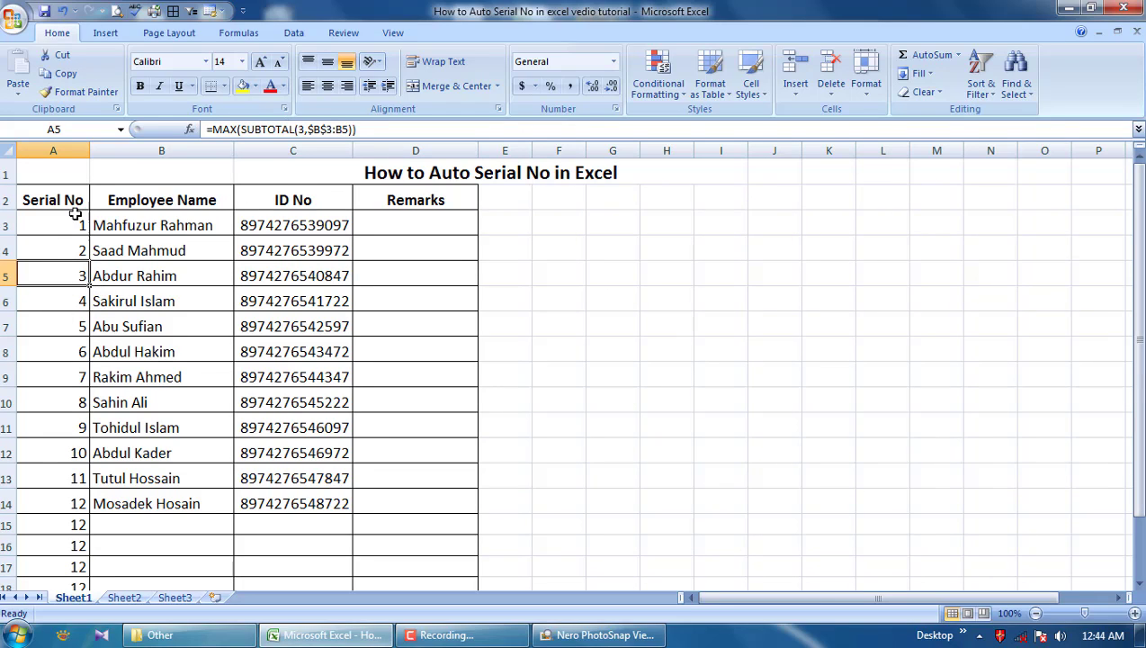
Fill A3's formula to the table's end so employees are numbered 1–12
{"action": "left_click", "coordinate": [61, 326]}
{"action": "left_click", "coordinate": [72, 283]}
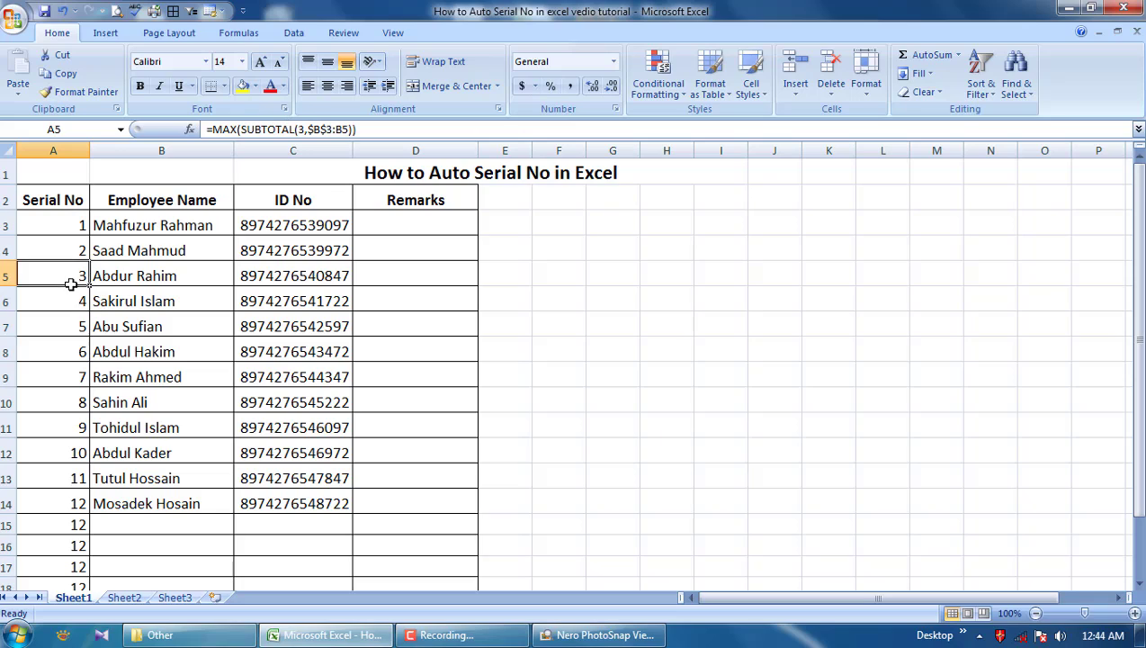
{"action": "left_click", "coordinate": [81, 231]}
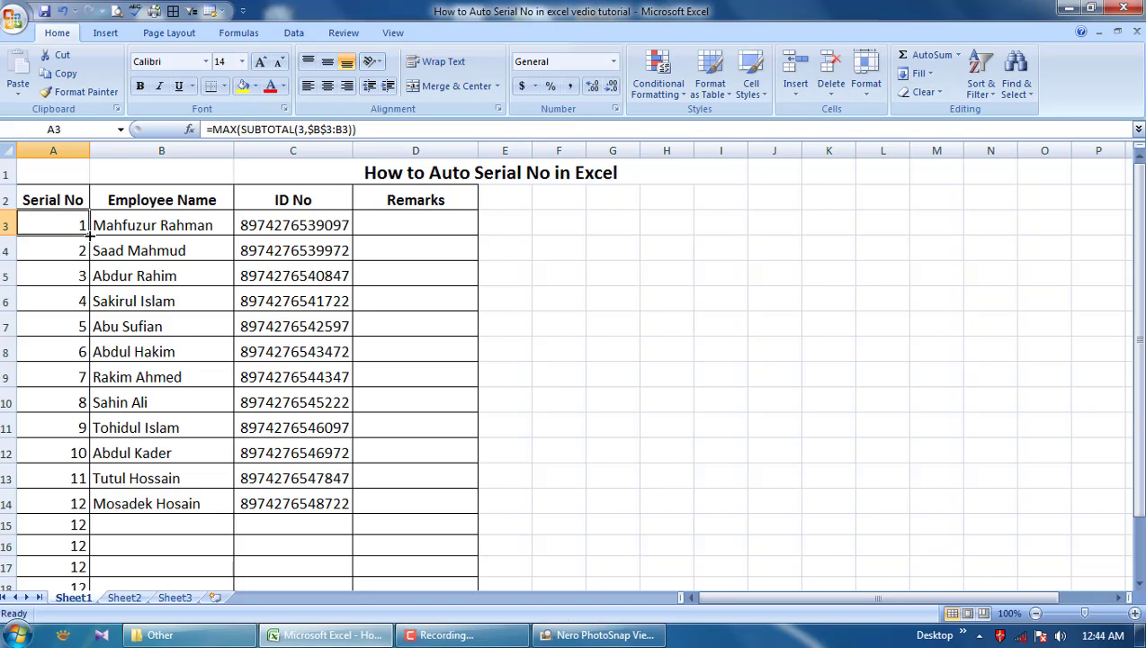
{"action": "double_click", "coordinate": [90, 235]}
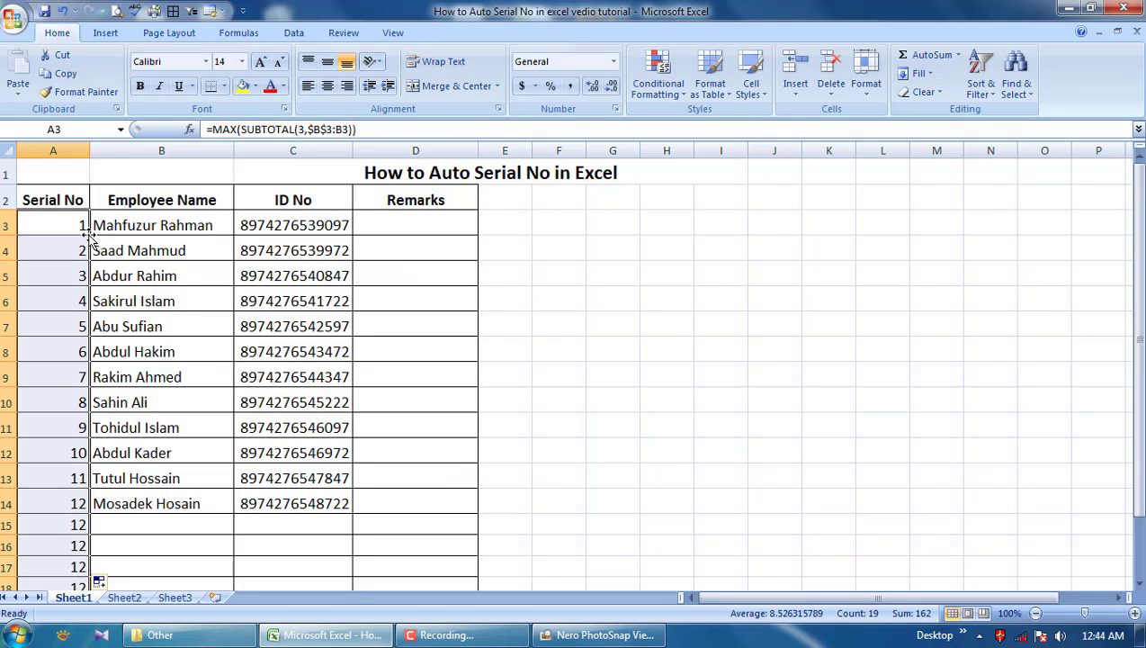
{"action": "left_click", "coordinate": [180, 520]}
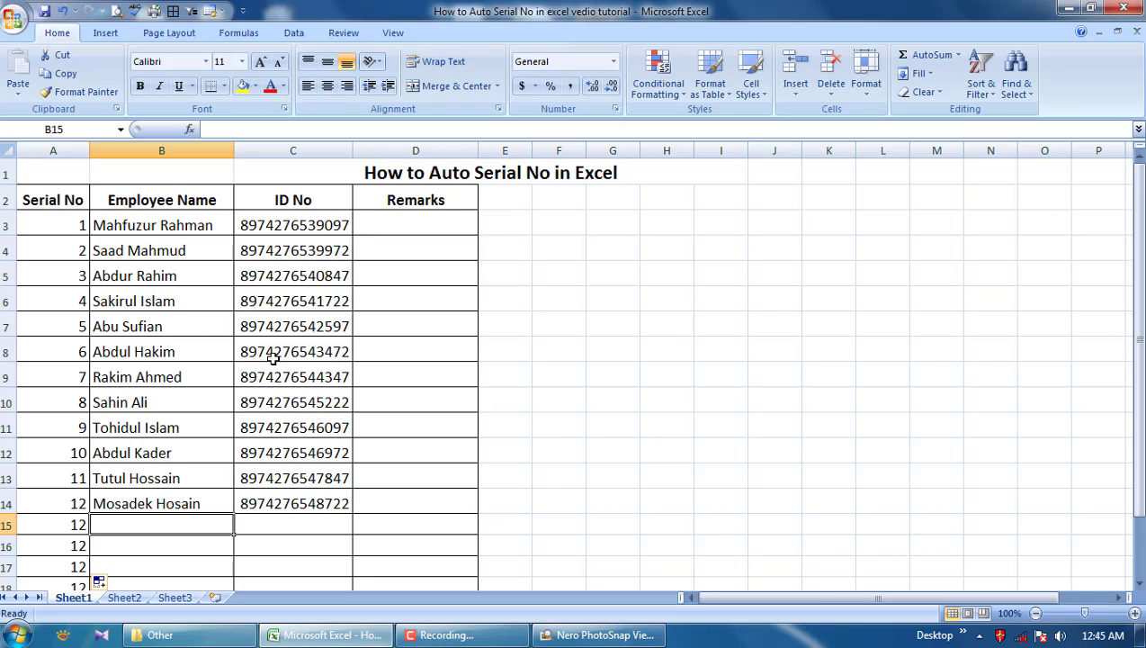
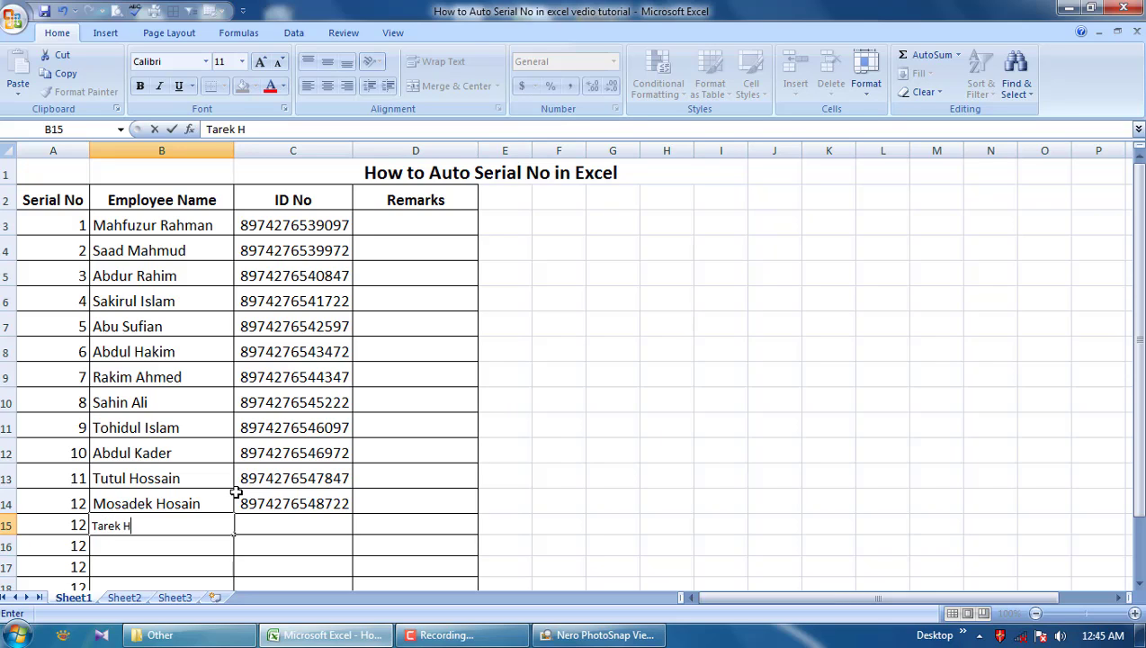
Enter two new employee names in B15 and B16, which get serials 13 and 14
{"action": "key", "text": "Return"}
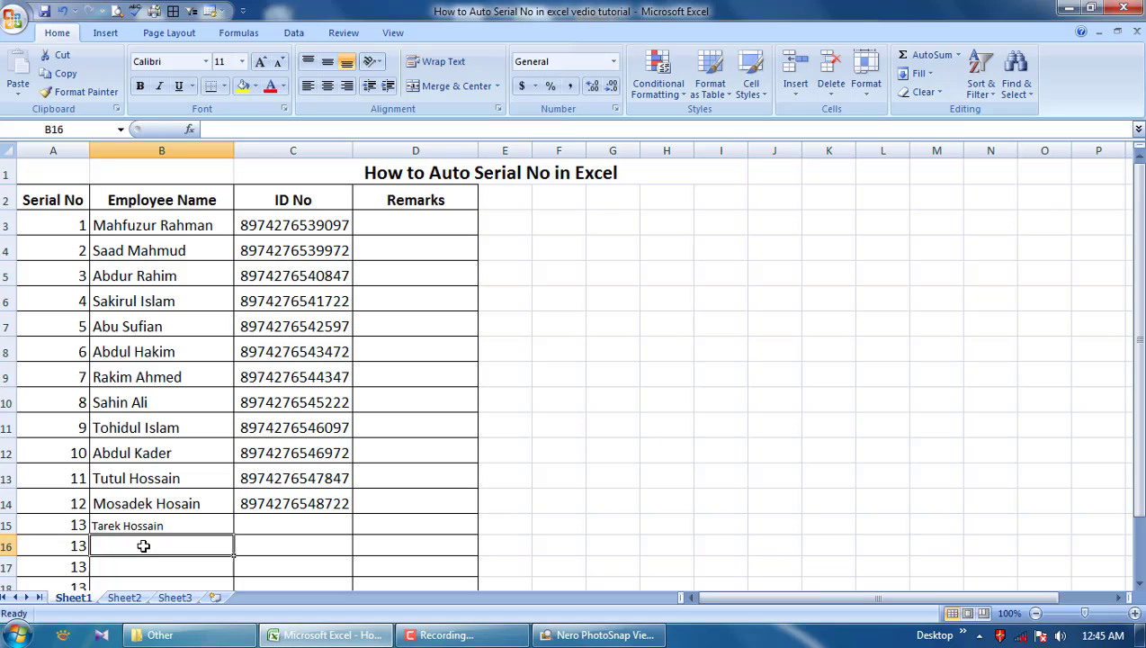
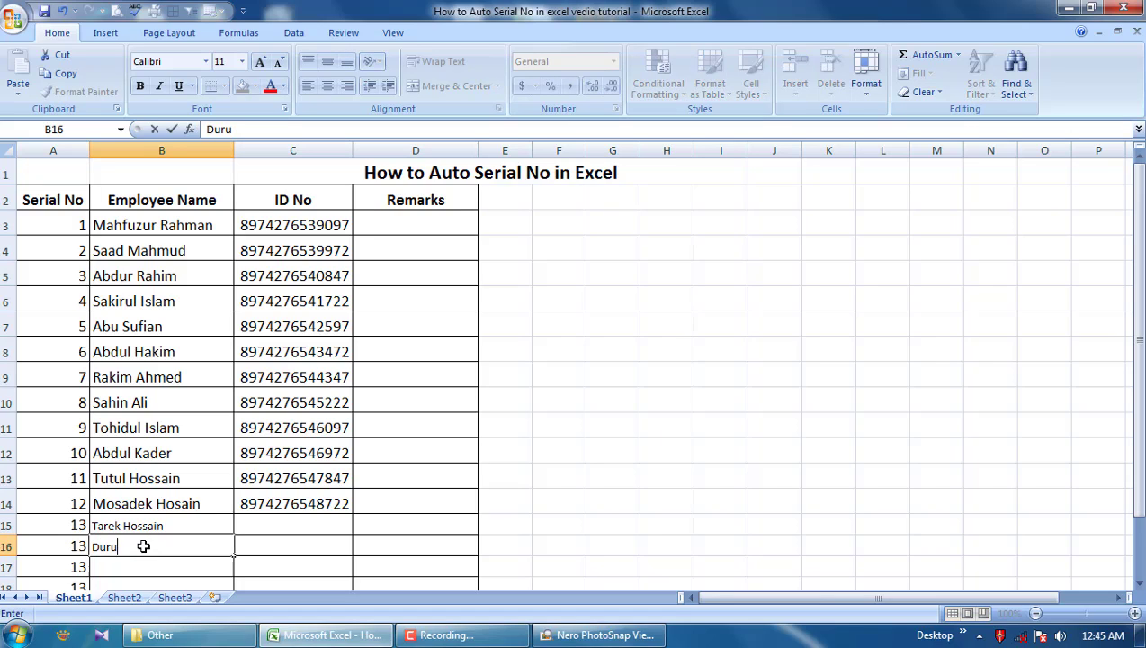
{"action": "key", "text": "Return"}
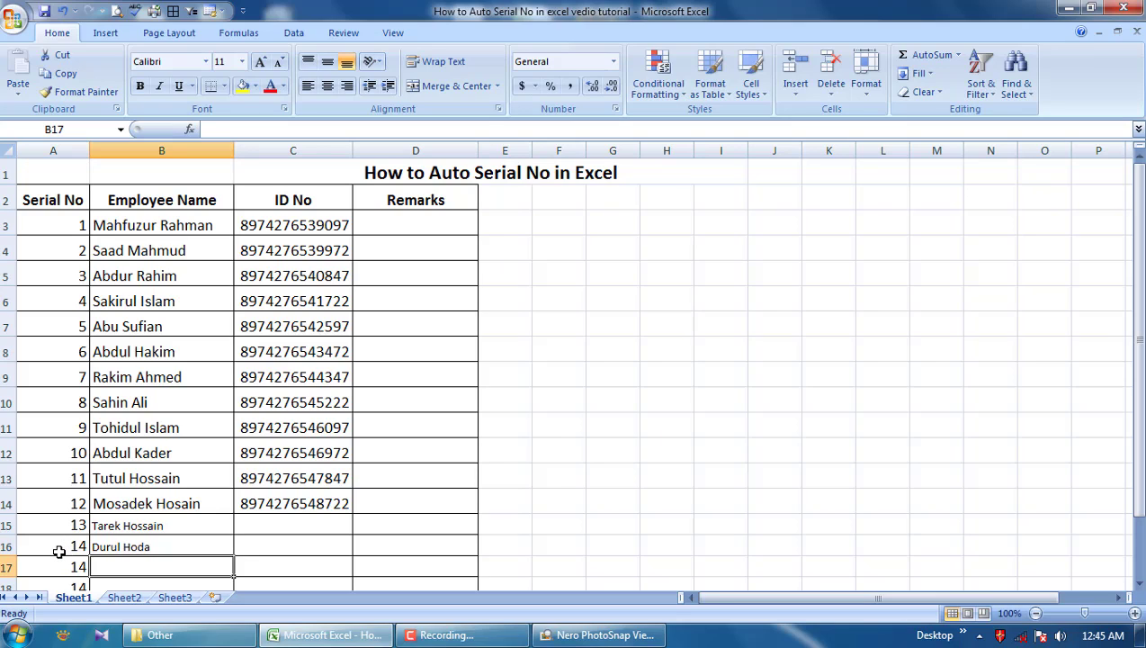
{"action": "left_click", "coordinate": [302, 522]}
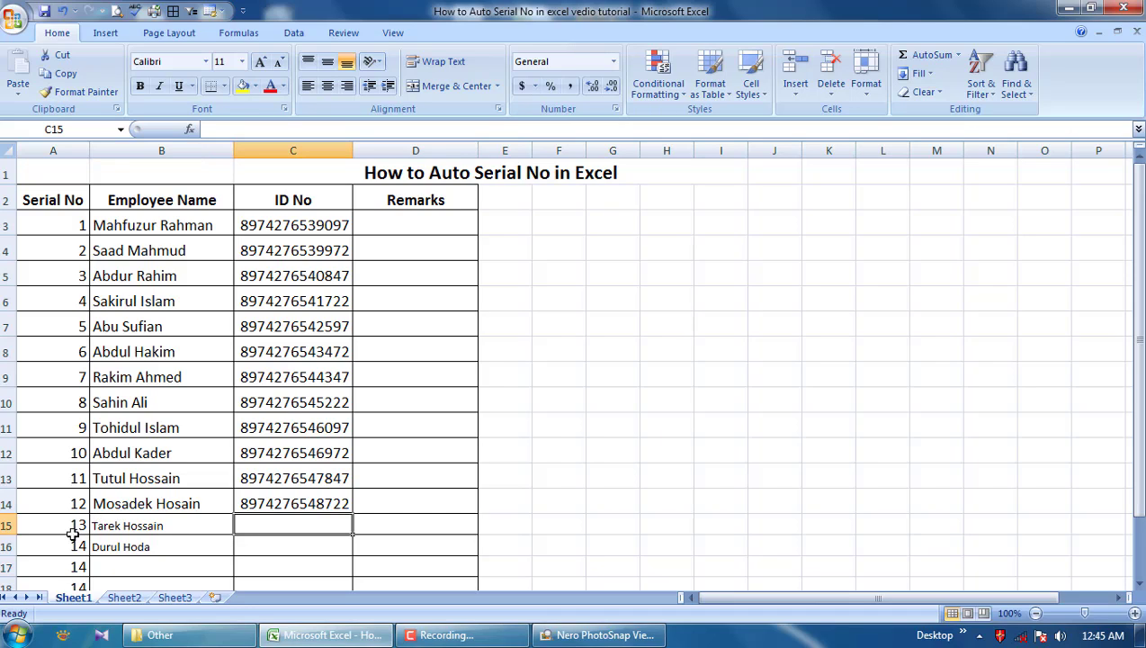
{"action": "left_click_drag", "start_coordinate": [82, 561], "coordinate": [116, 562]}
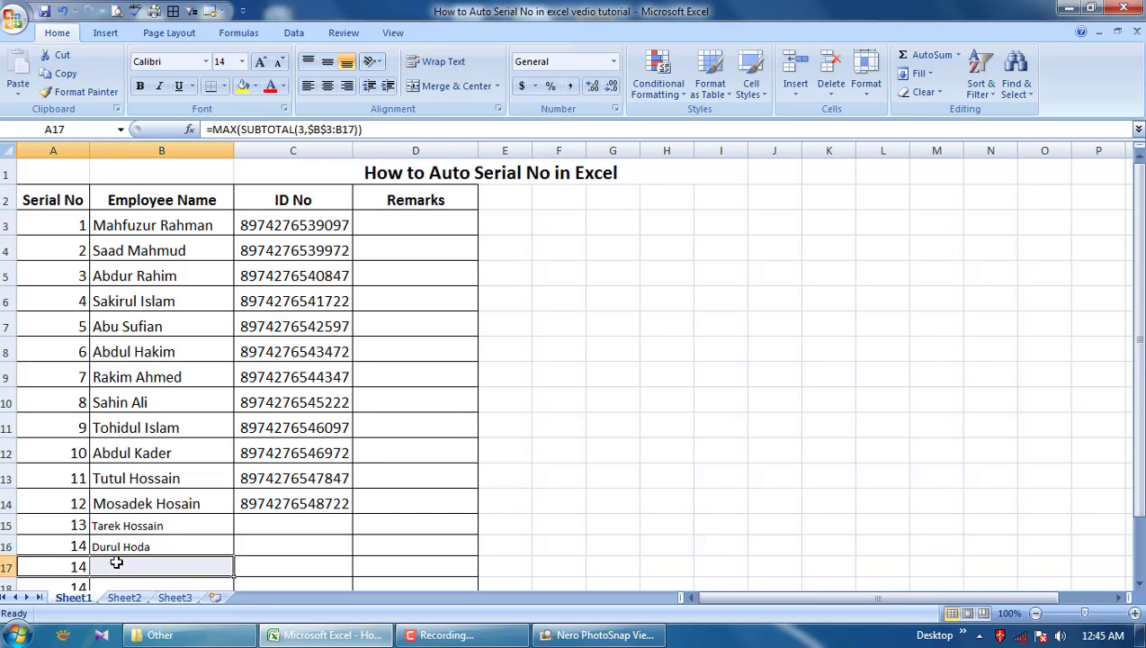
{"action": "left_click", "coordinate": [117, 563]}
{"action": "scroll", "coordinate": [117, 563], "scroll_direction": "down", "scroll_amount": 1}
{"action": "key", "text": "Left"}
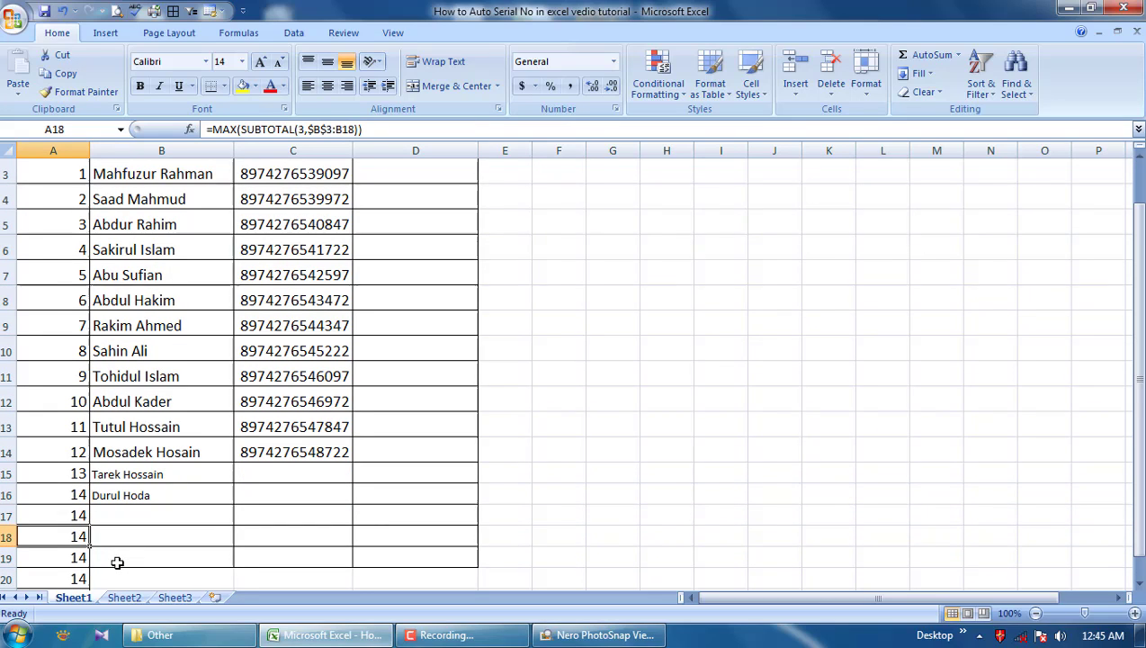
{"action": "key", "text": "Up"}
{"action": "key", "text": "Up"}
{"action": "key", "text": "Down"}
{"action": "key", "text": "Down"}
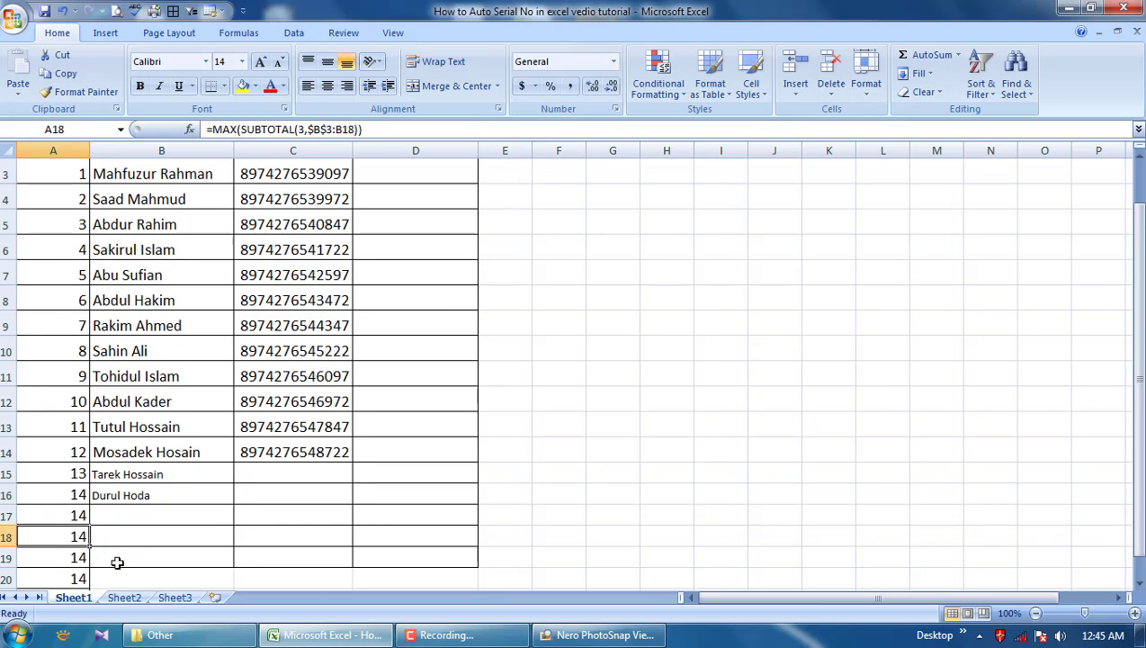
{"action": "key", "text": "Up"}
{"action": "key", "text": "Down"}
{"action": "left_click", "coordinate": [130, 519]}
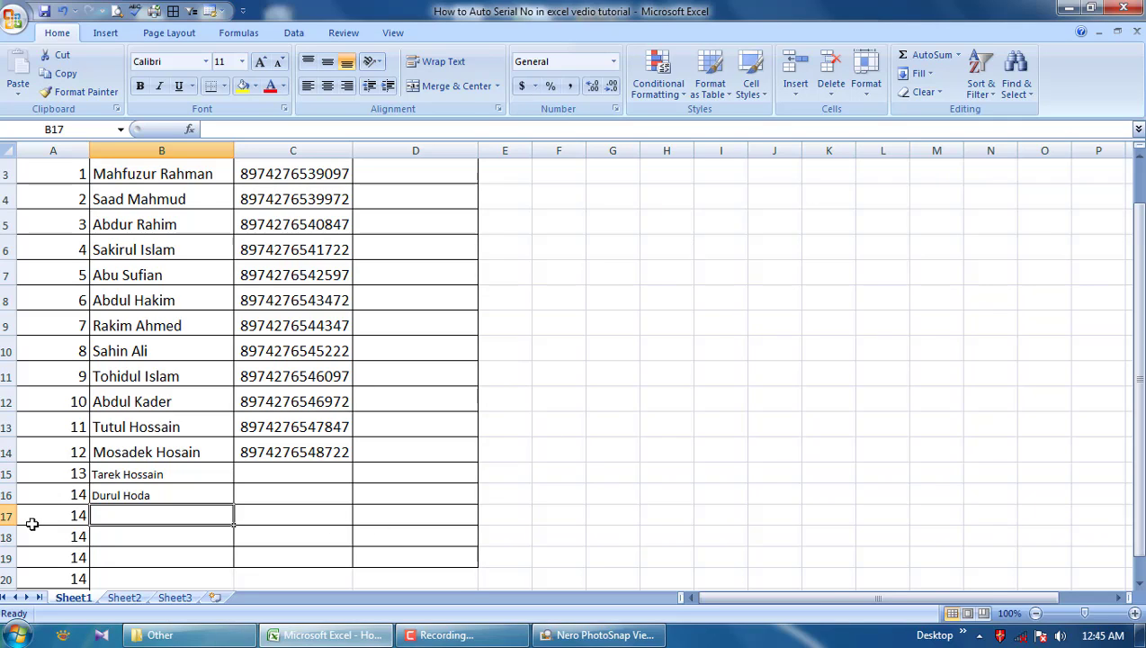
{"action": "left_click", "coordinate": [43, 518]}
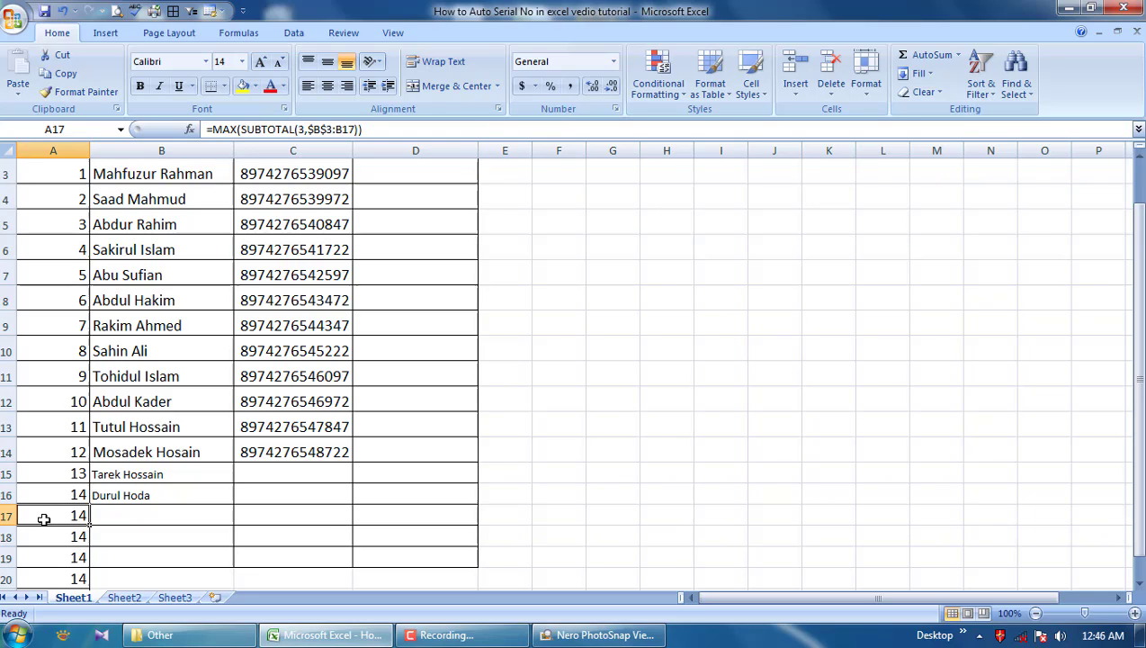
{"action": "key", "text": "Right"}
{"action": "key", "text": "Right"}
{"action": "key", "text": "Left"}
{"action": "key", "text": "Left"}
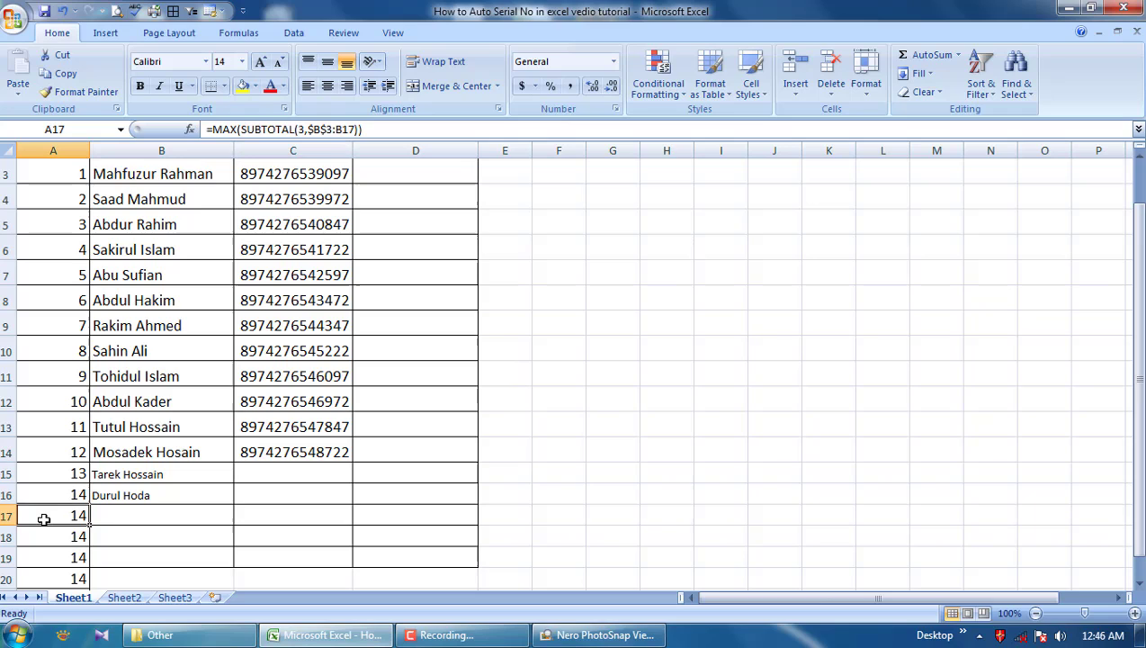
{"action": "key", "text": "Up"}
{"action": "key", "text": "Up"}
{"action": "key", "text": "Up"}
{"action": "key", "text": "Up"}
{"action": "key", "text": "Up"}
{"action": "key", "text": "Up"}
{"action": "key", "text": "Up"}
{"action": "key", "text": "Up"}
{"action": "key", "text": "Up"}
{"action": "key", "text": "Up"}
{"action": "key", "text": "Up"}
{"action": "key", "text": "Up"}
{"action": "key", "text": "Up"}
{"action": "key", "text": "Up"}
{"action": "key", "text": "Up"}
{"action": "key", "text": "Down"}
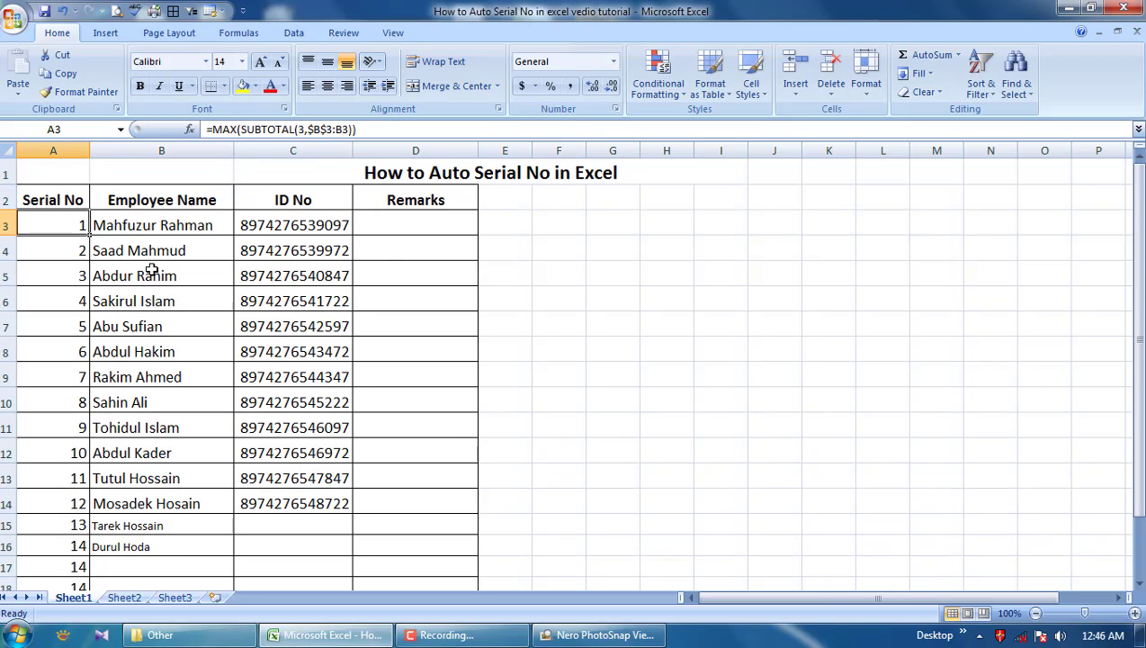
Wrap A3's formula in IF with the condition B3="" ahead of the MAX count
{"action": "left_click", "coordinate": [216, 129]}
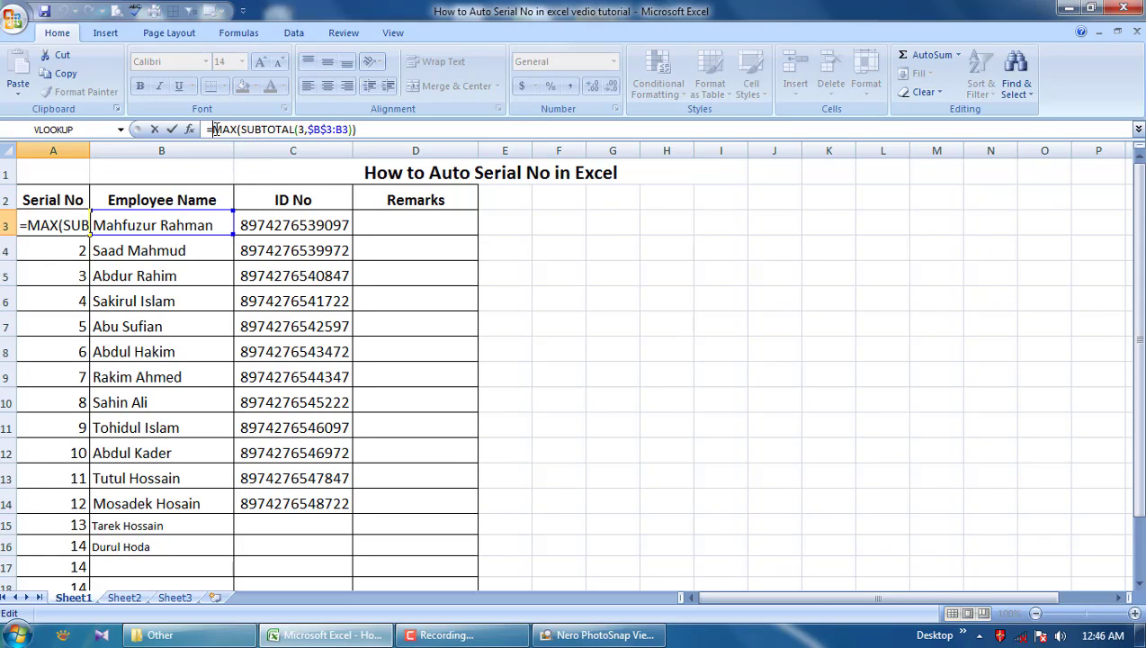
{"action": "type", "text": "IF("}
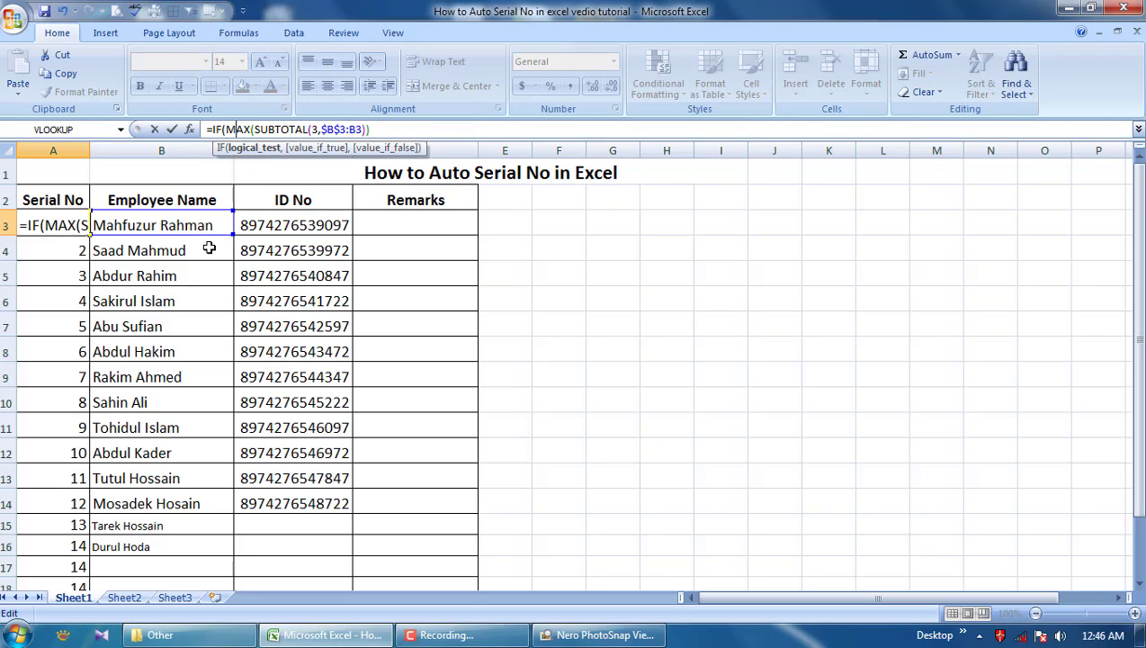
{"action": "left_click", "coordinate": [197, 256]}
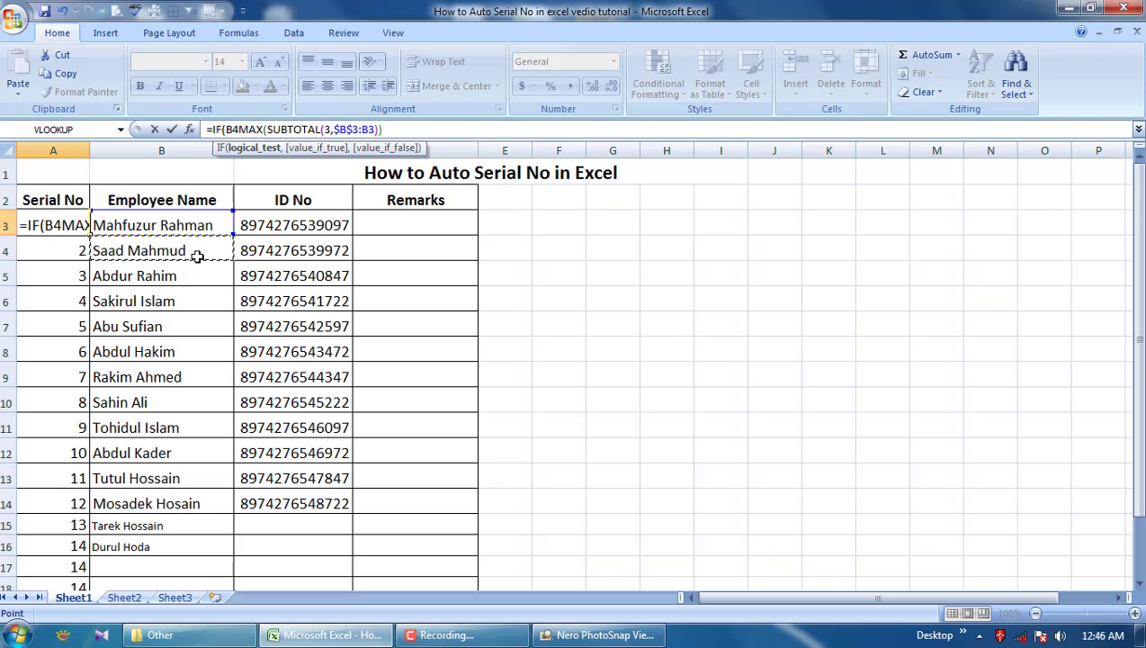
{"action": "key", "text": "Up"}
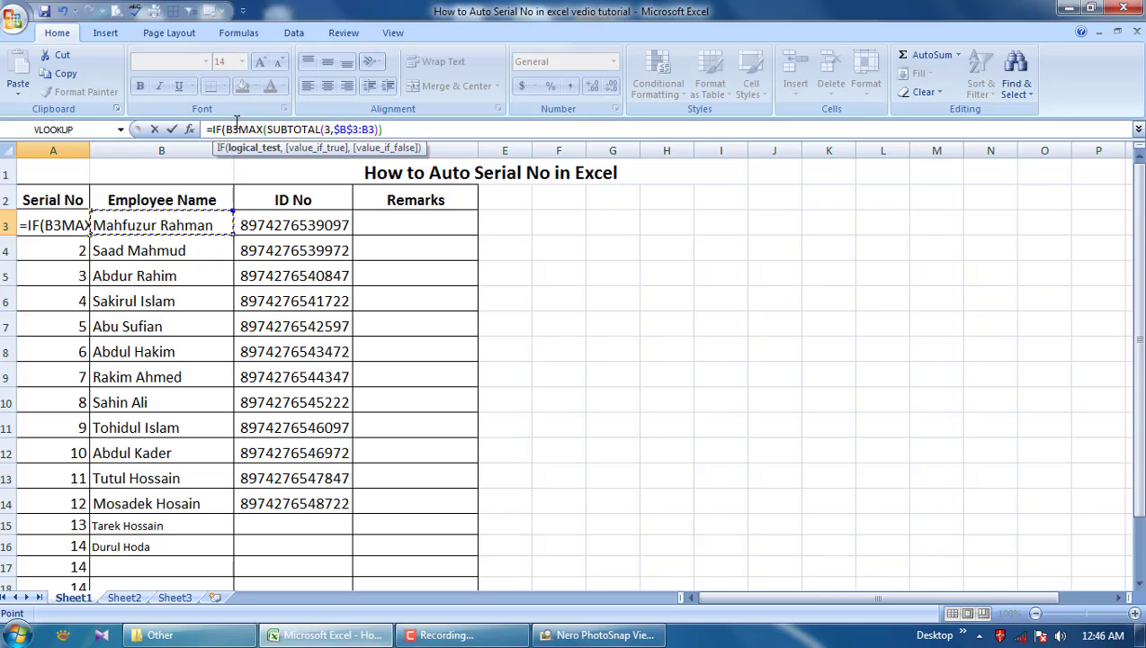
{"action": "type", "text": "="}
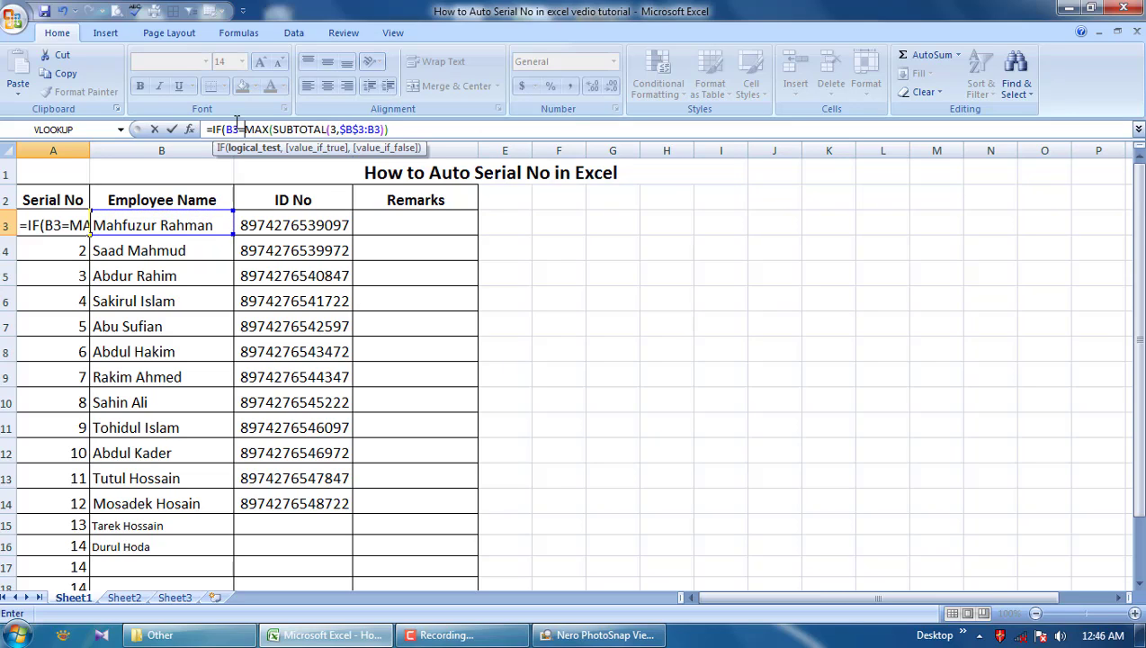
{"action": "type", "text": "\"\""}
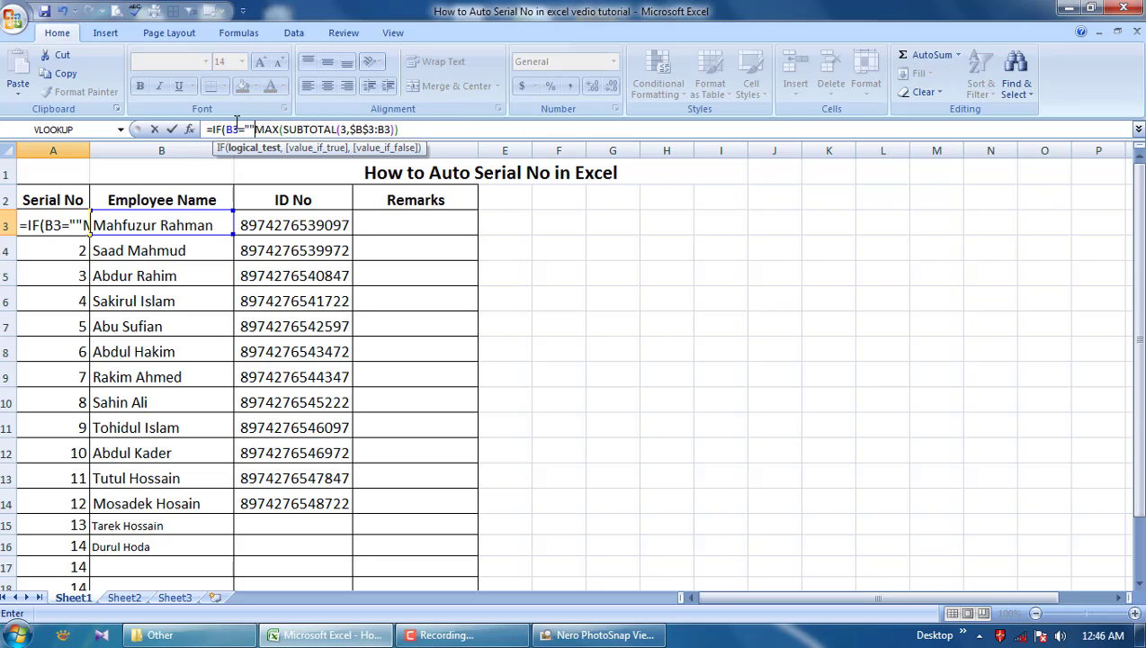
Dismiss the formula error and insert ,"", so a blank name returns empty text
{"action": "key", "text": "Return"}
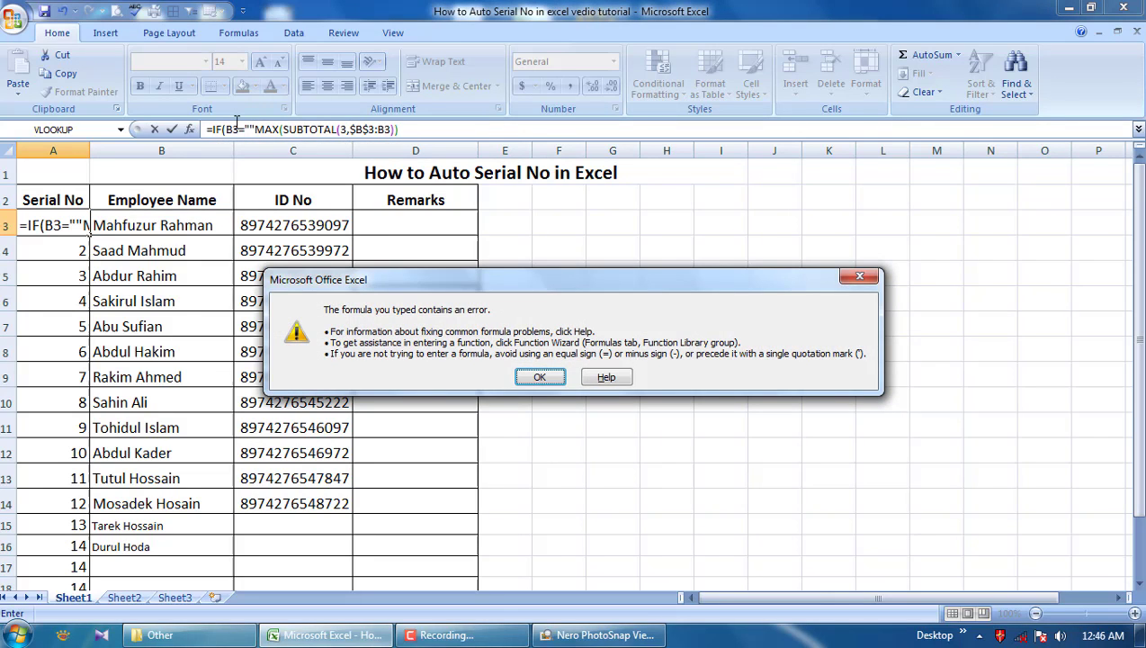
{"action": "key", "text": "Return"}
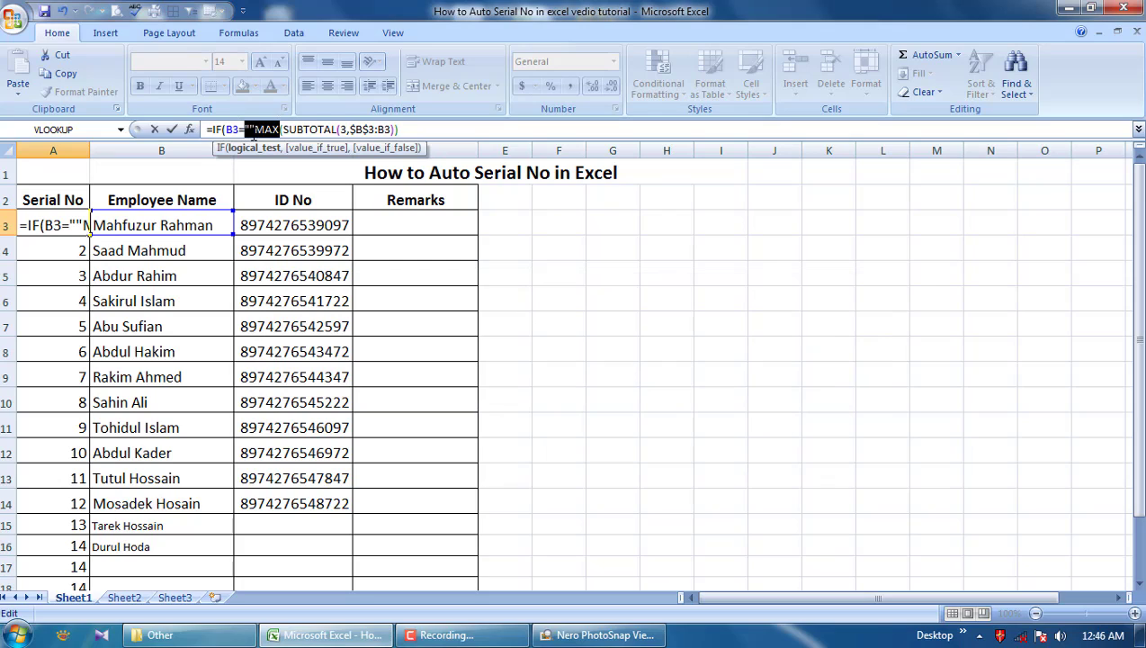
{"action": "left_click", "coordinate": [255, 131]}
{"action": "type", "text": ","}
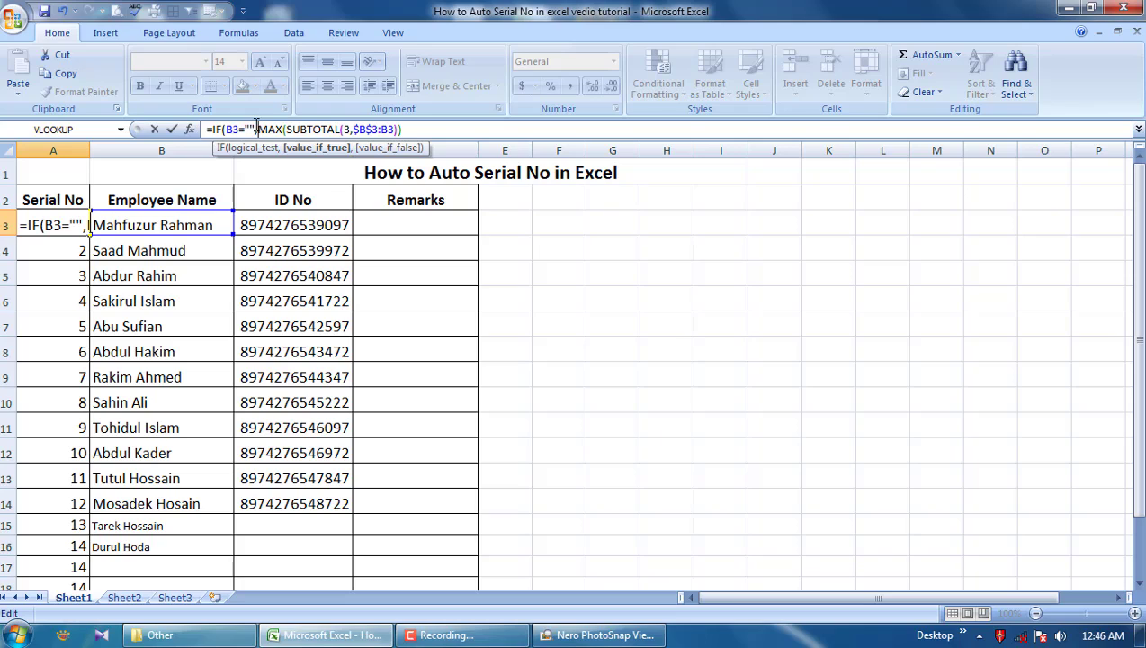
{"action": "type", "text": "\"\""}
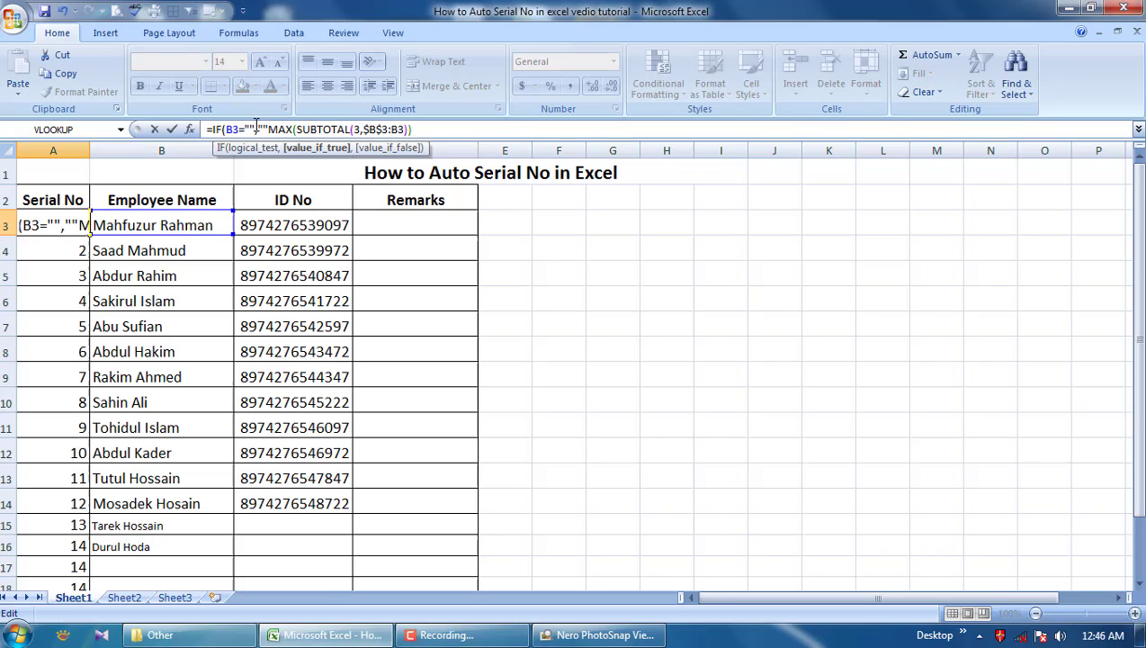
{"action": "type", "text": ","}
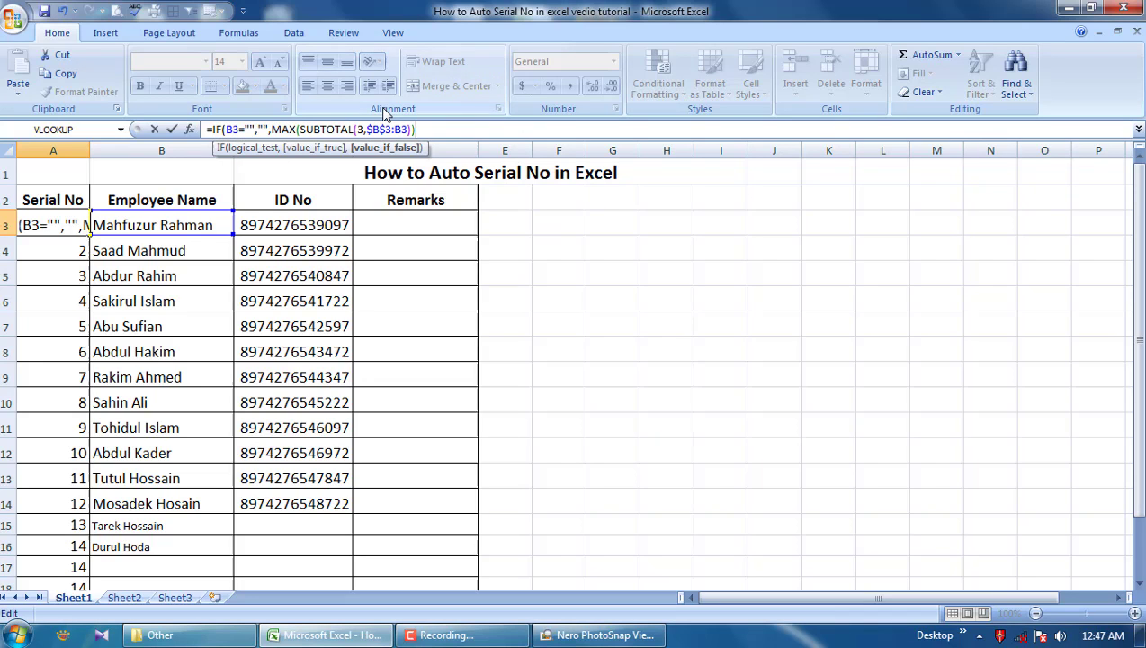
Accept Excel's correction to =IF(B3="","",MAX(SUBTOTAL(3,$B$3:B3))) and fill it down column A
{"action": "key", "text": "Return"}
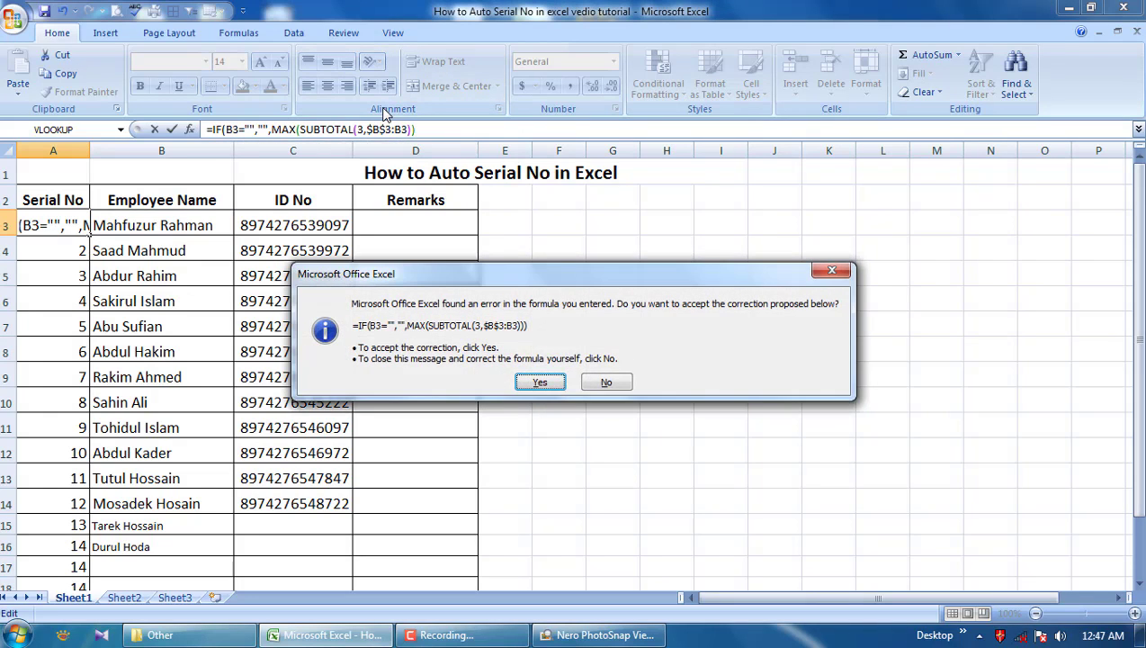
{"action": "key", "text": "Return"}
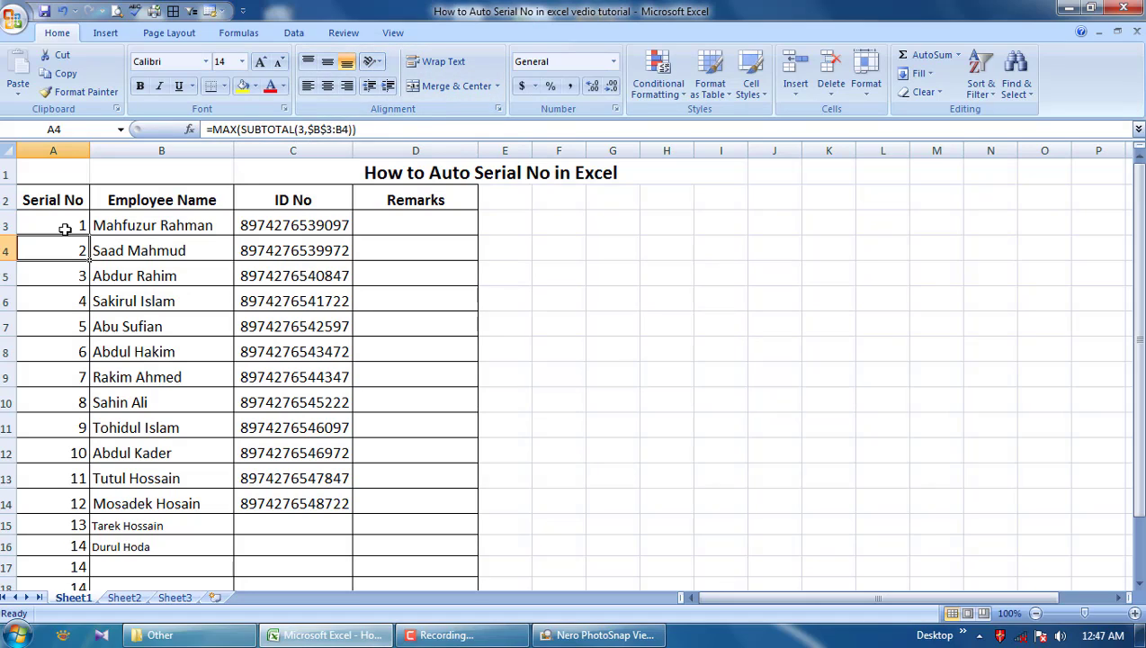
{"action": "left_click", "coordinate": [66, 229]}
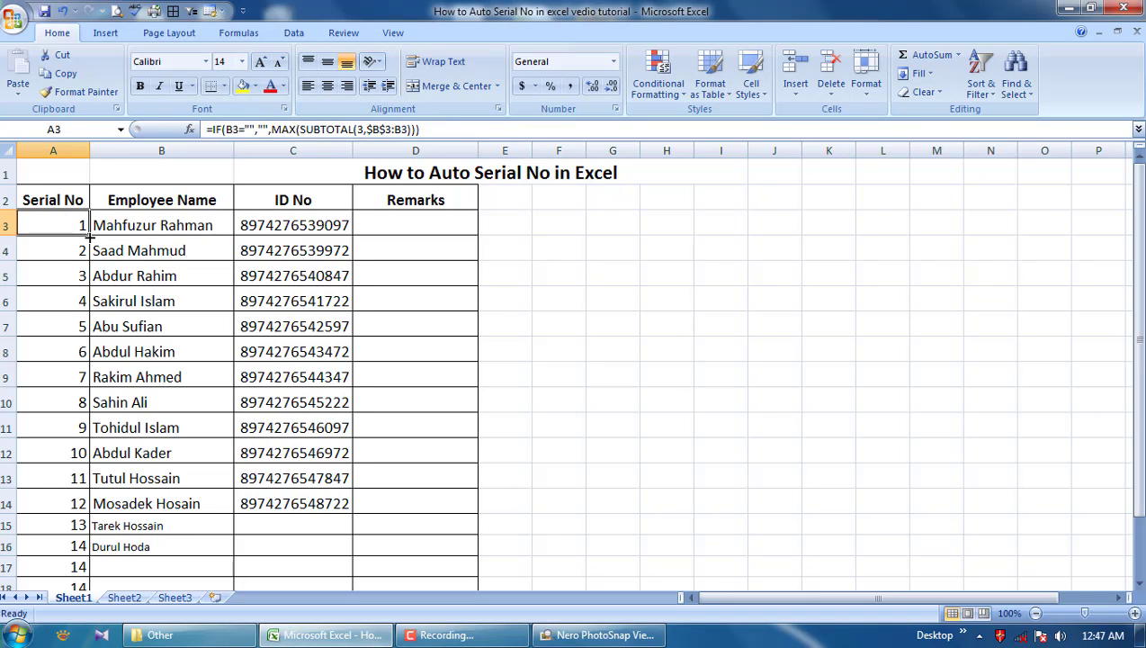
{"action": "double_click", "coordinate": [90, 236]}
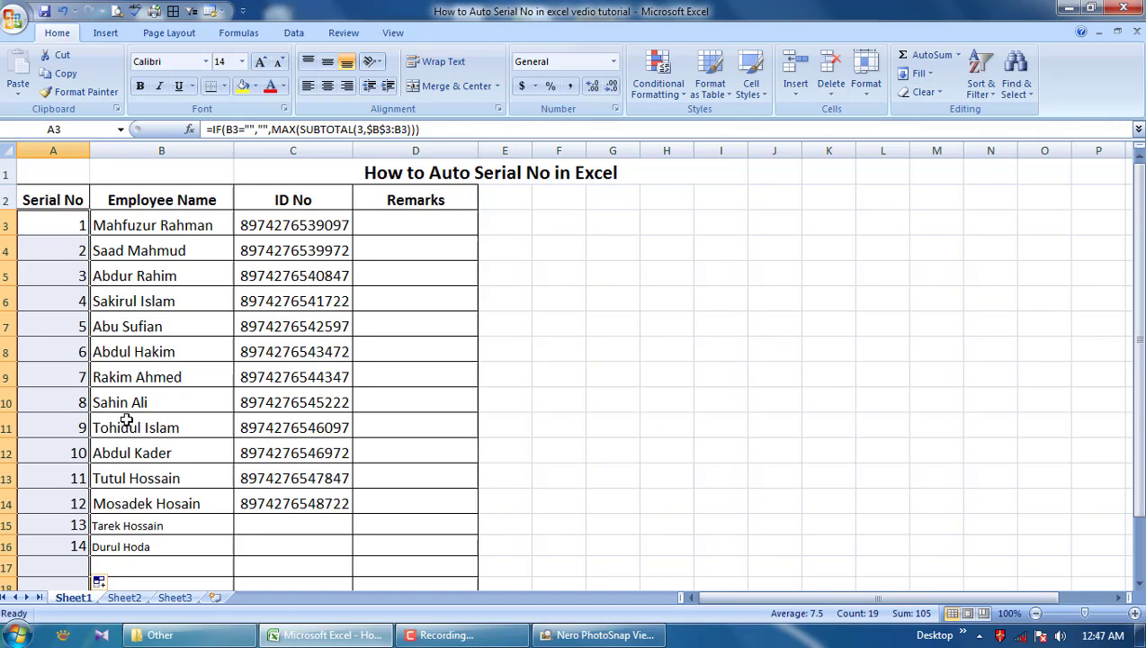
Check the copied formulas in A4, A5 and A7, then move to empty name cell B17
{"action": "left_click", "coordinate": [63, 241]}
{"action": "left_click", "coordinate": [59, 276]}
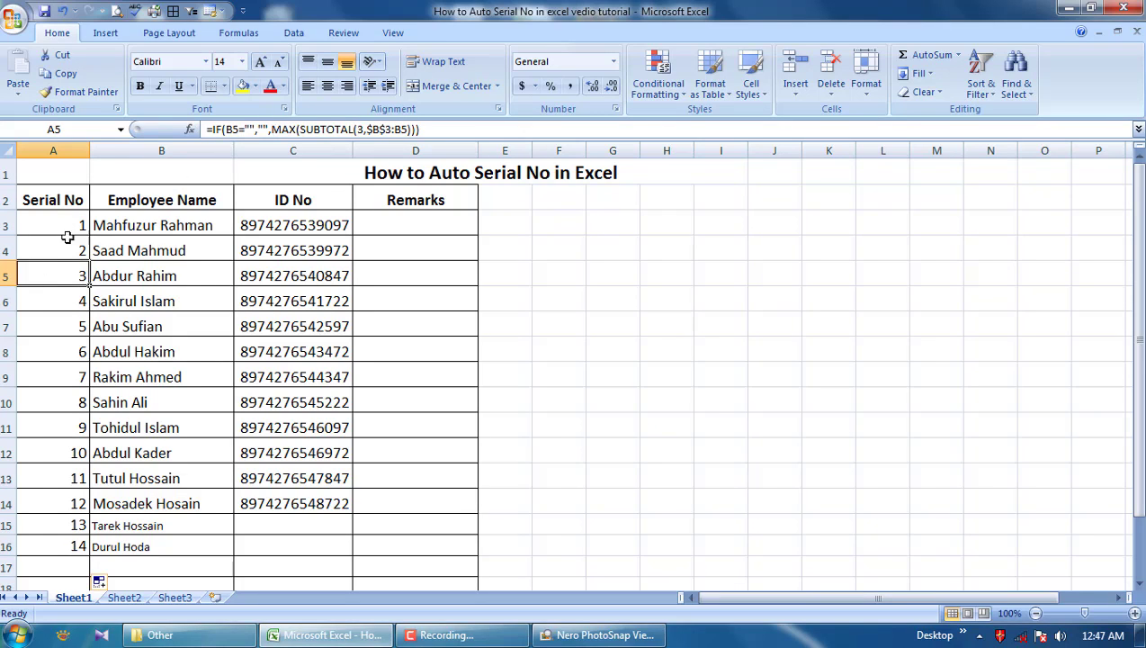
{"action": "left_click", "coordinate": [71, 317]}
{"action": "key", "text": "Down"}
{"action": "key", "text": "Down"}
{"action": "key", "text": "Down"}
{"action": "key", "text": "Down"}
{"action": "key", "text": "Down"}
{"action": "key", "text": "Down"}
{"action": "key", "text": "Down"}
{"action": "key", "text": "Down"}
{"action": "key", "text": "Down"}
{"action": "key", "text": "Down"}
{"action": "key", "text": "Down"}
{"action": "key", "text": "Right"}
{"action": "key", "text": "Up"}
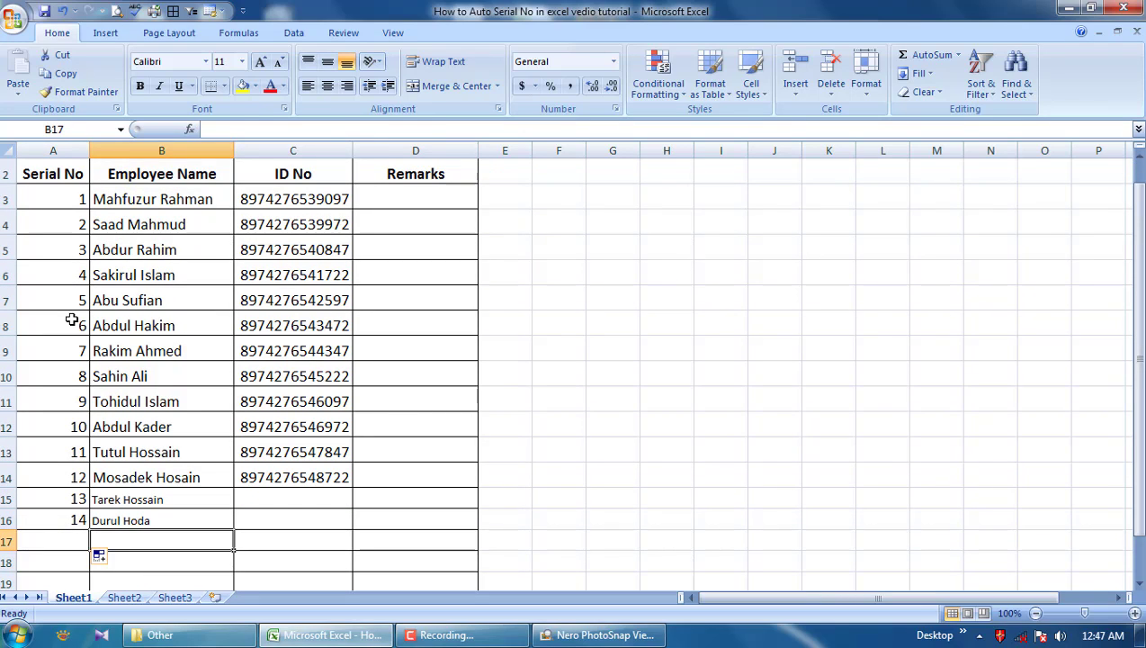
Type a new employee name in B17 and confirm A17 shows serial number 15
{"action": "key", "text": "Left"}
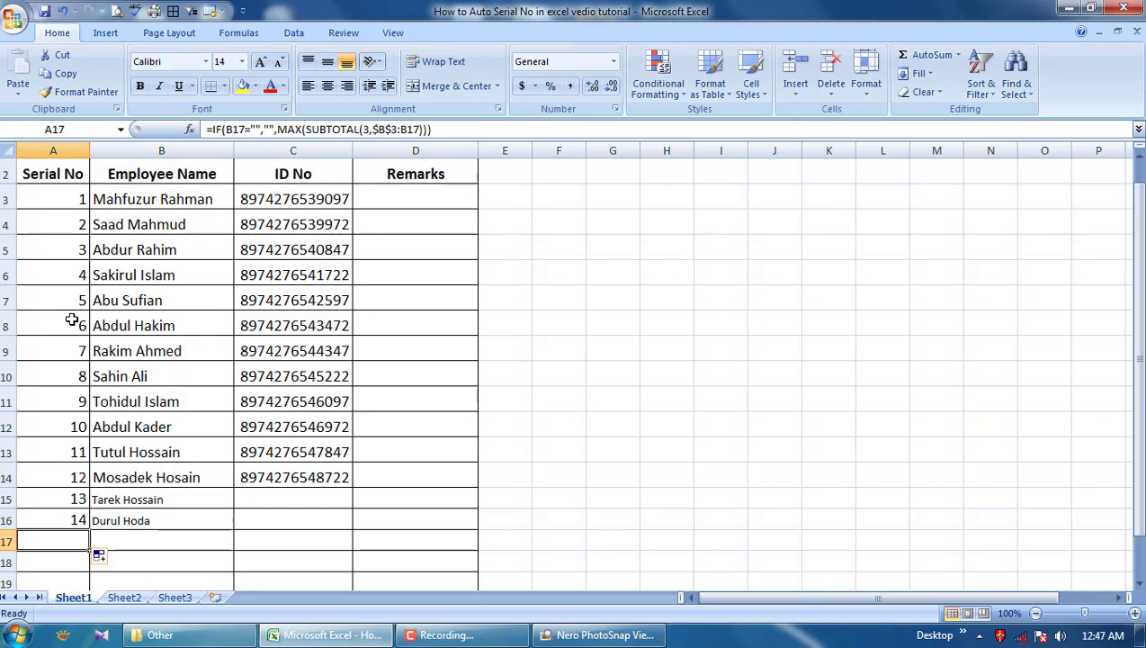
{"action": "key", "text": "Down"}
{"action": "key", "text": "Right"}
{"action": "key", "text": "Up"}
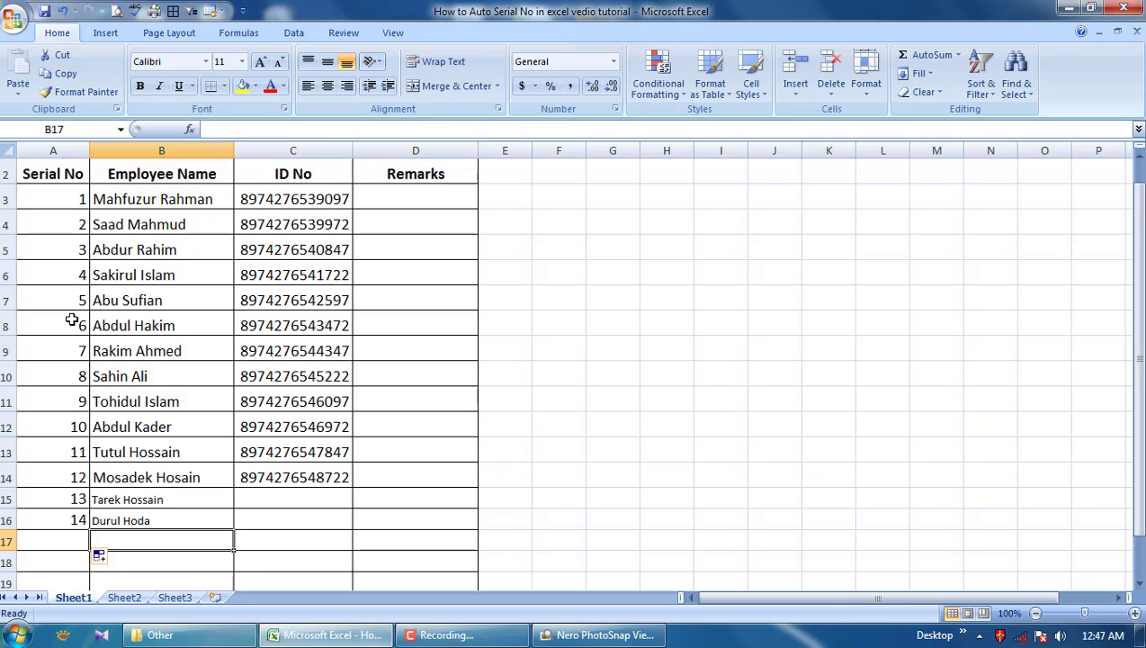
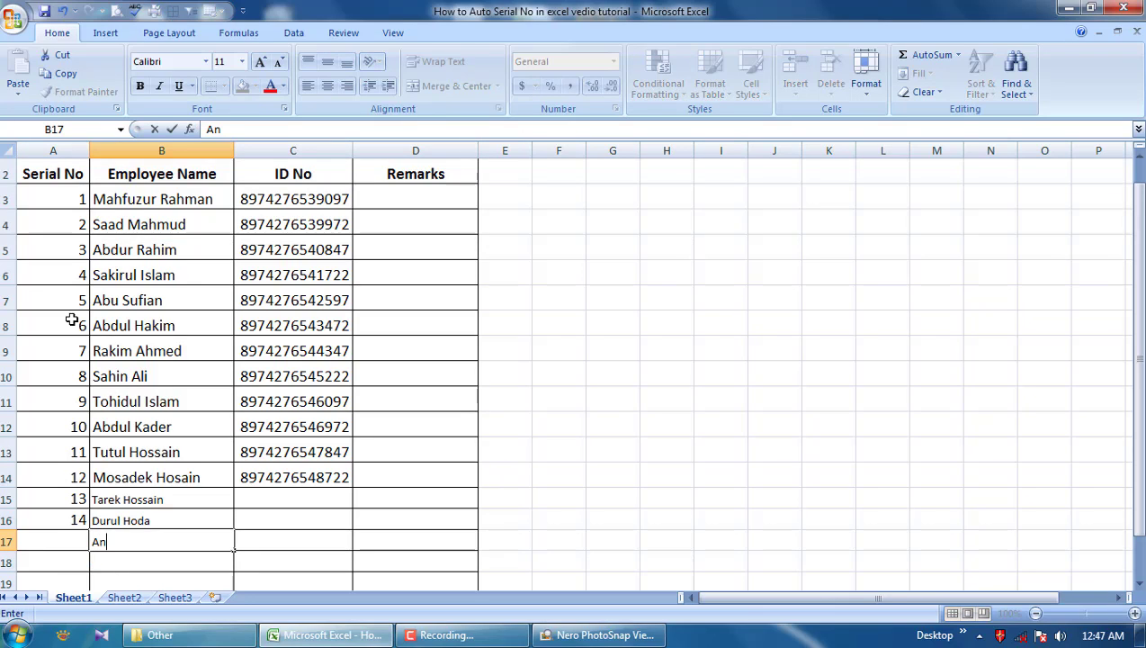
{"action": "key", "text": "Return"}
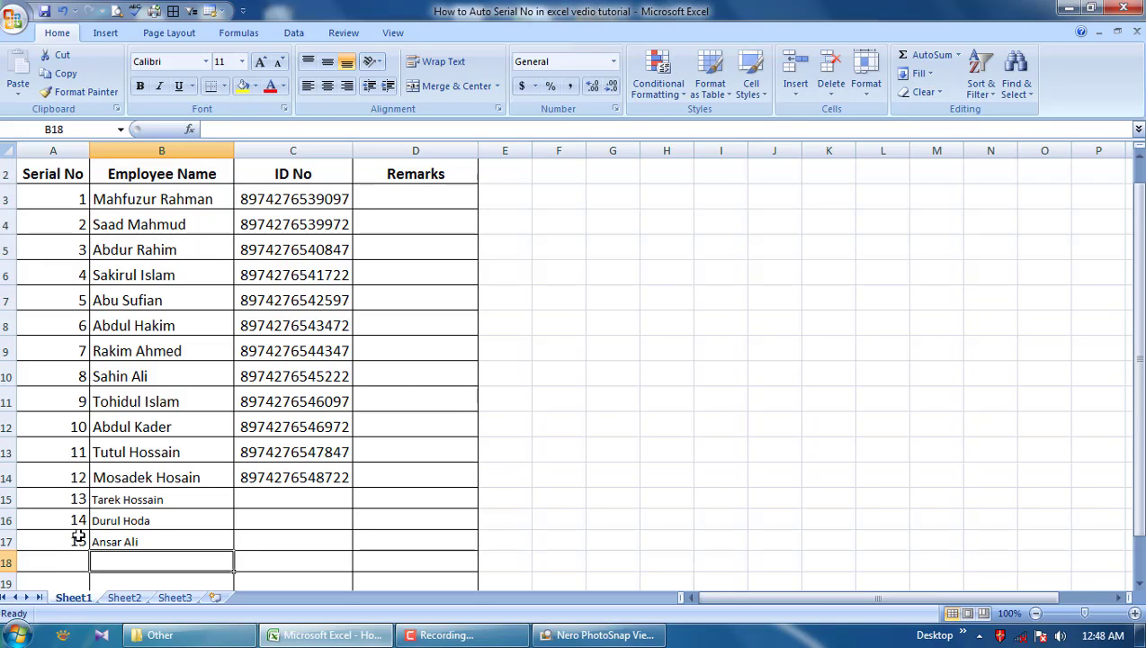
{"action": "left_click", "coordinate": [74, 563]}
{"action": "left_click", "coordinate": [106, 561]}
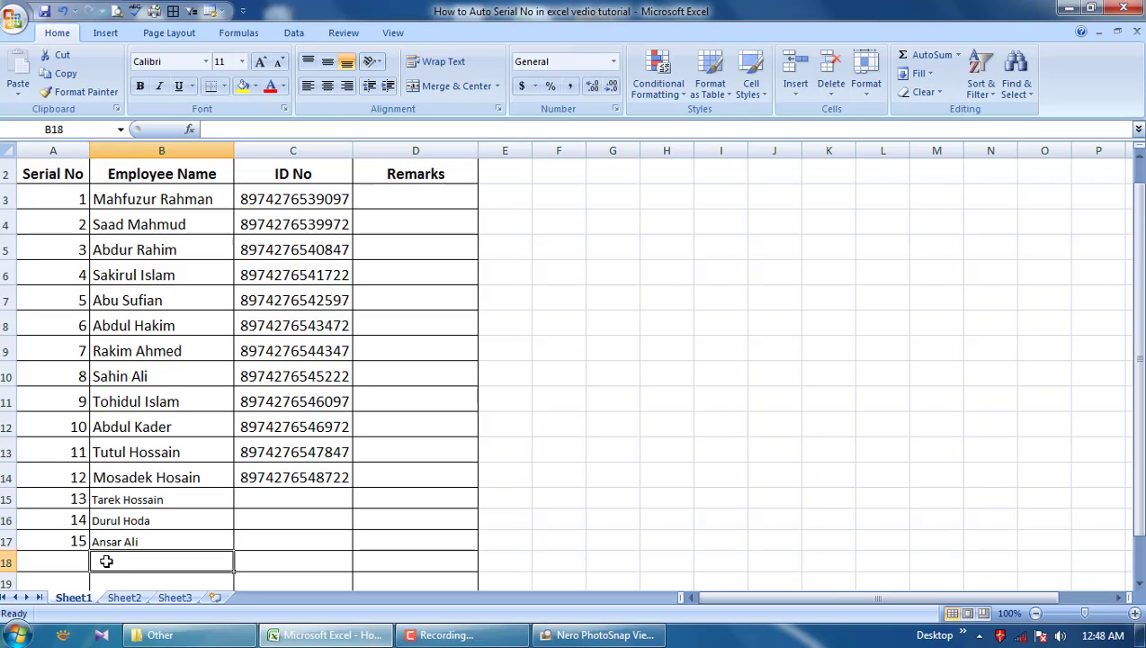